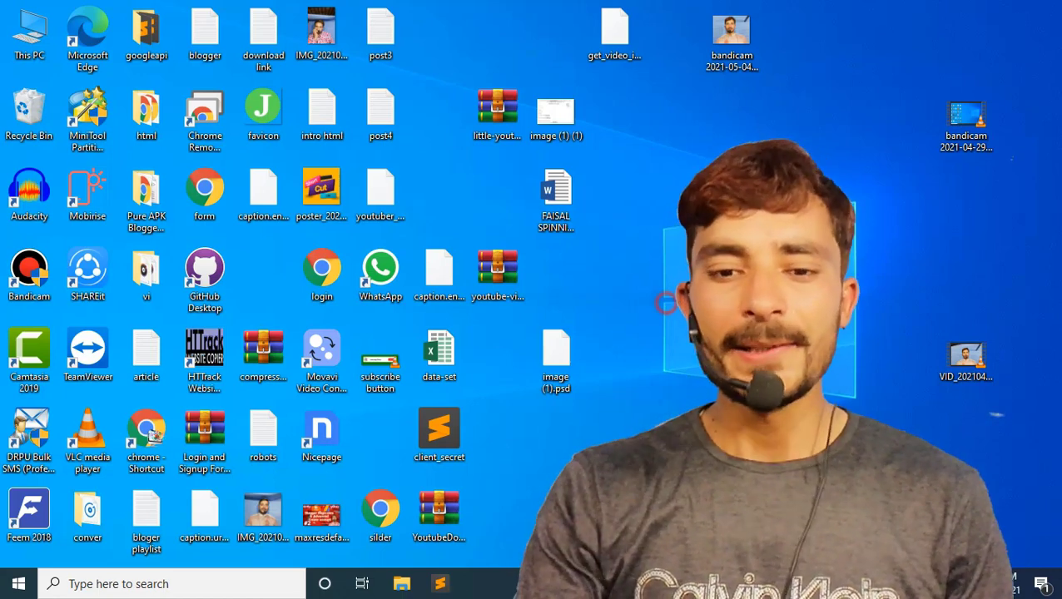
# Open the countif workbook from E:\excel work through File Explorer.
pyautogui.click(402, 585)
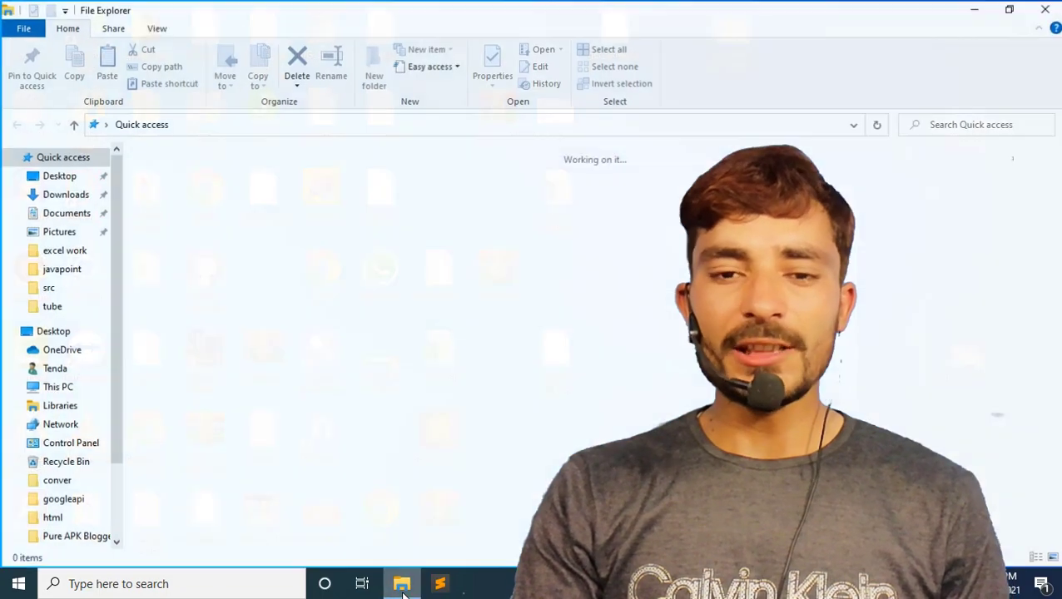
pyautogui.click(79, 393)
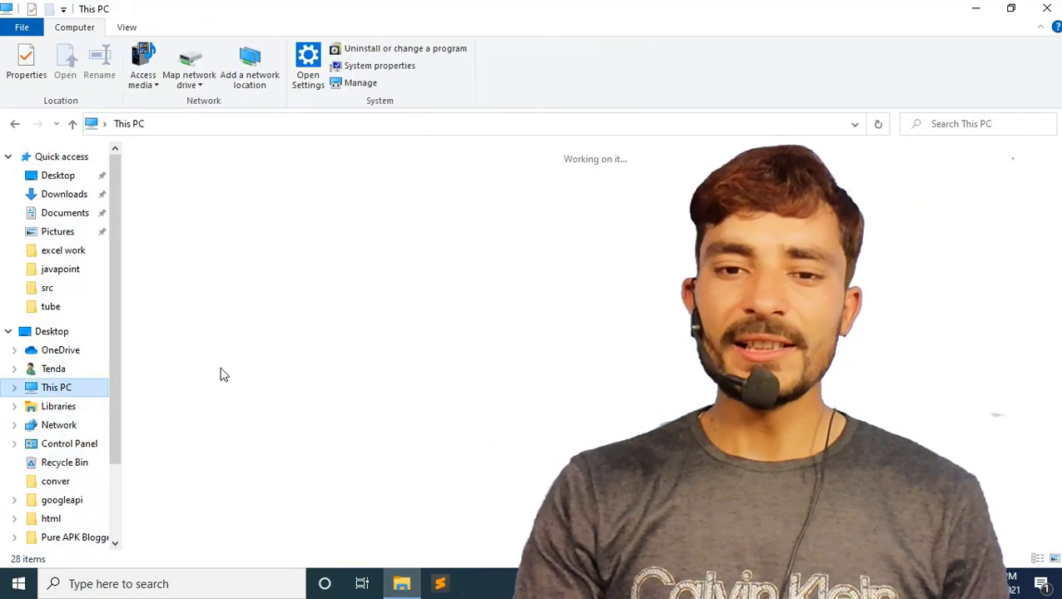
pyautogui.click(498, 305)
pyautogui.doubleClick(498, 305)
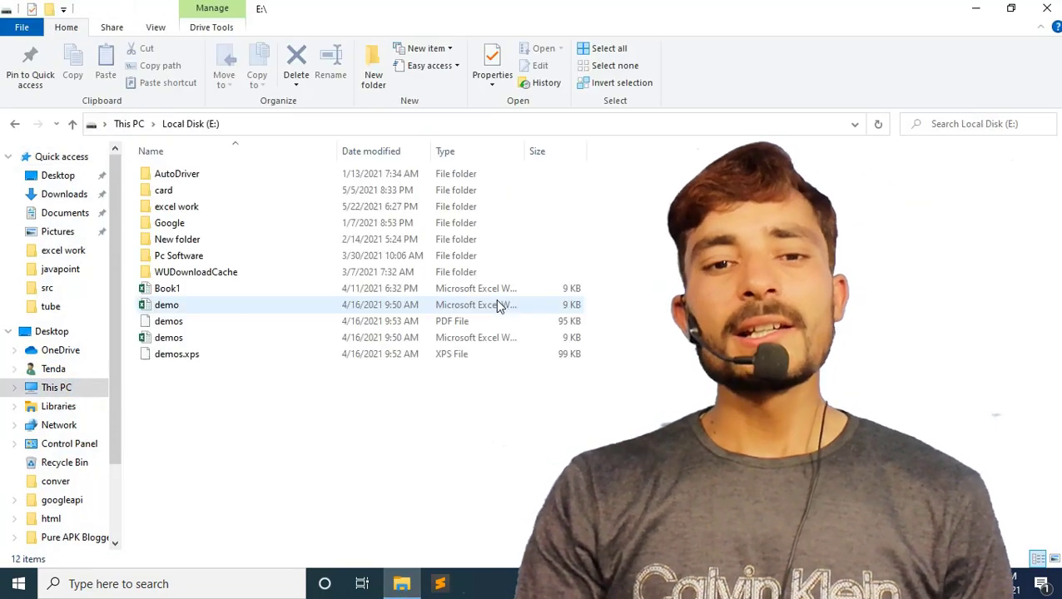
pyautogui.doubleClick(188, 206)
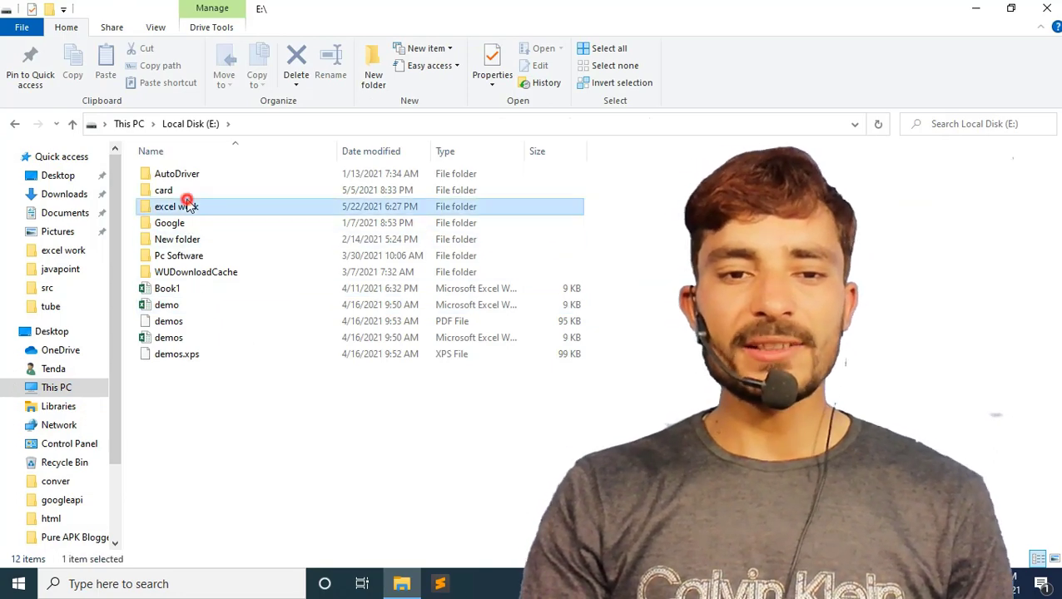
pyautogui.click(177, 191)
pyautogui.doubleClick(179, 193)
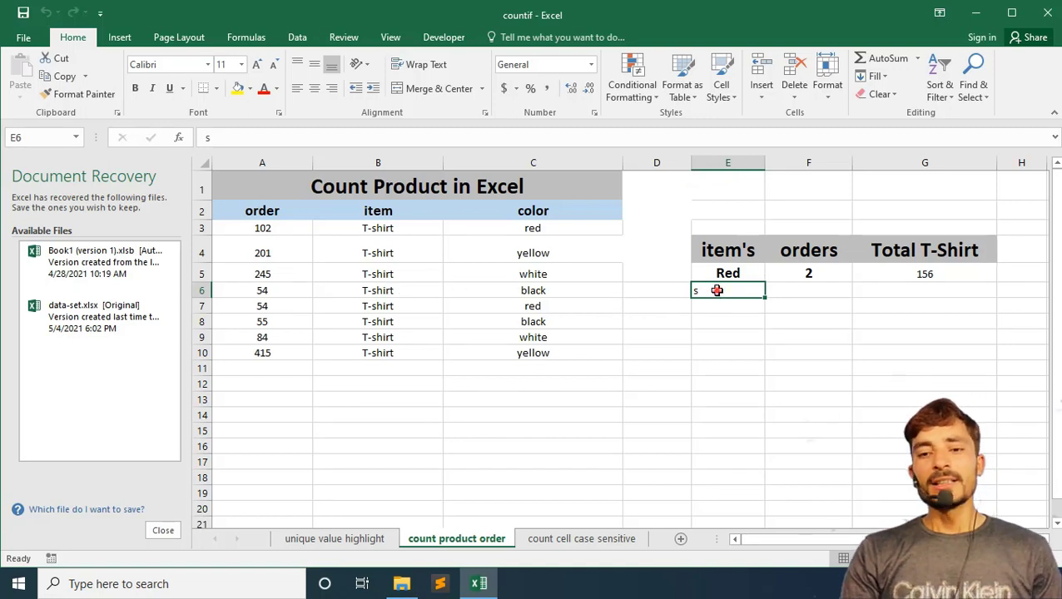
# Cancel the stray E6 entry and close the Document Recovery panel, confirming its prompt.
pyautogui.press('BackSpace')
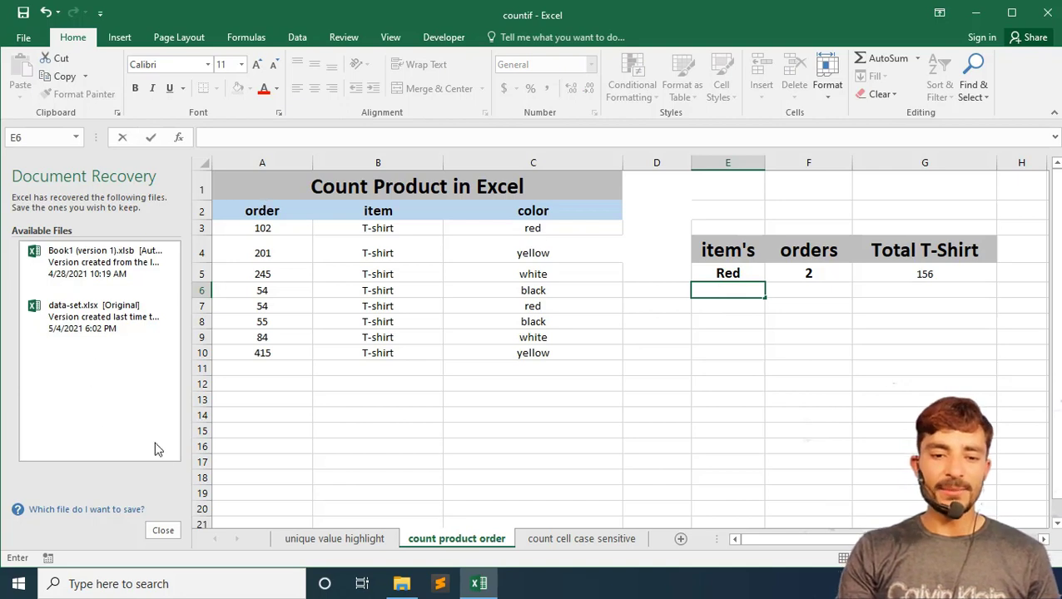
pyautogui.click(162, 530)
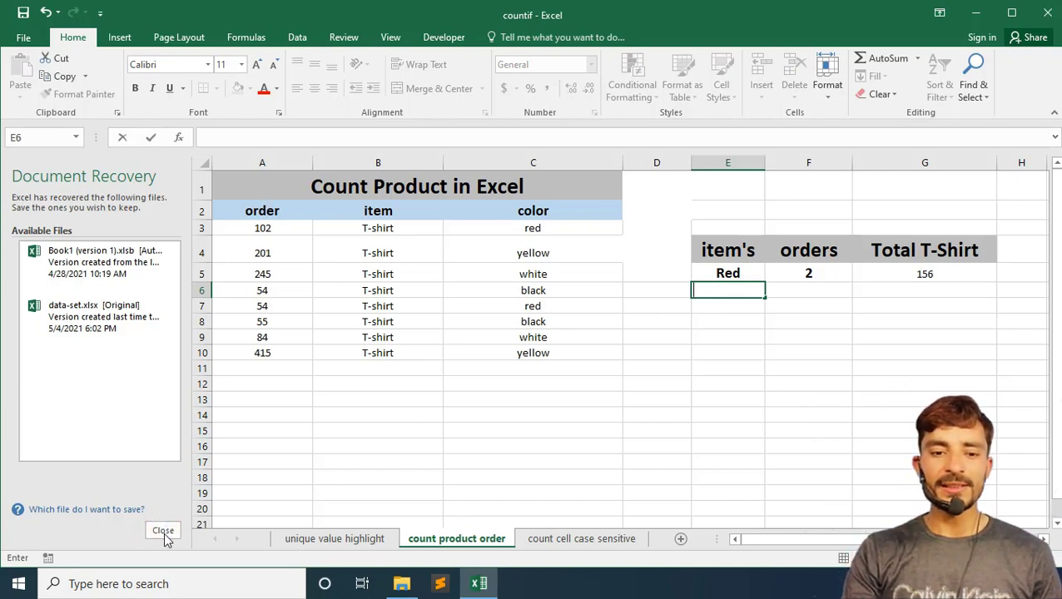
pyautogui.click(164, 534)
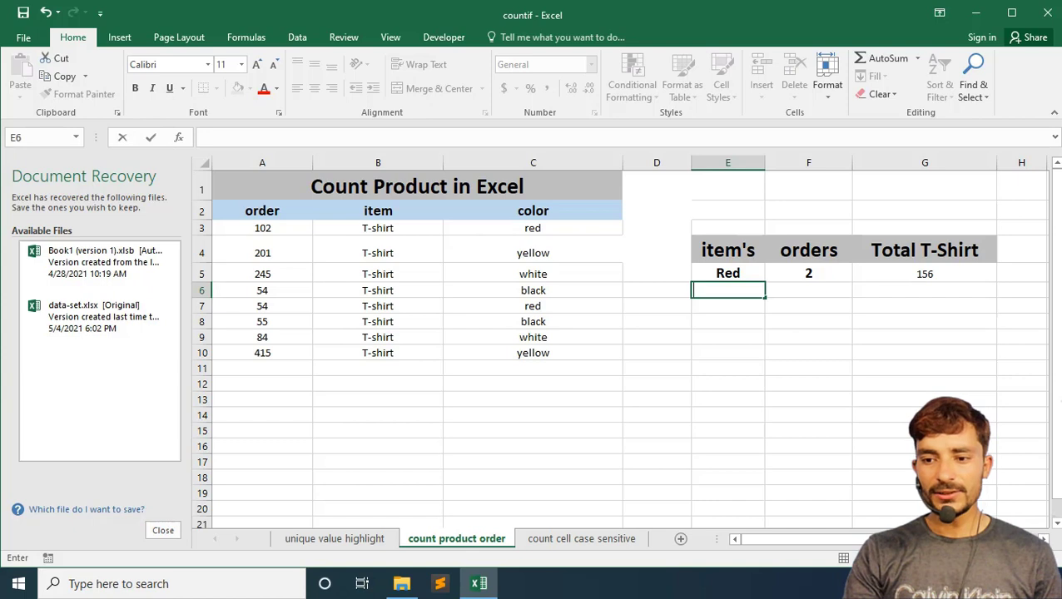
pyautogui.click(802, 444)
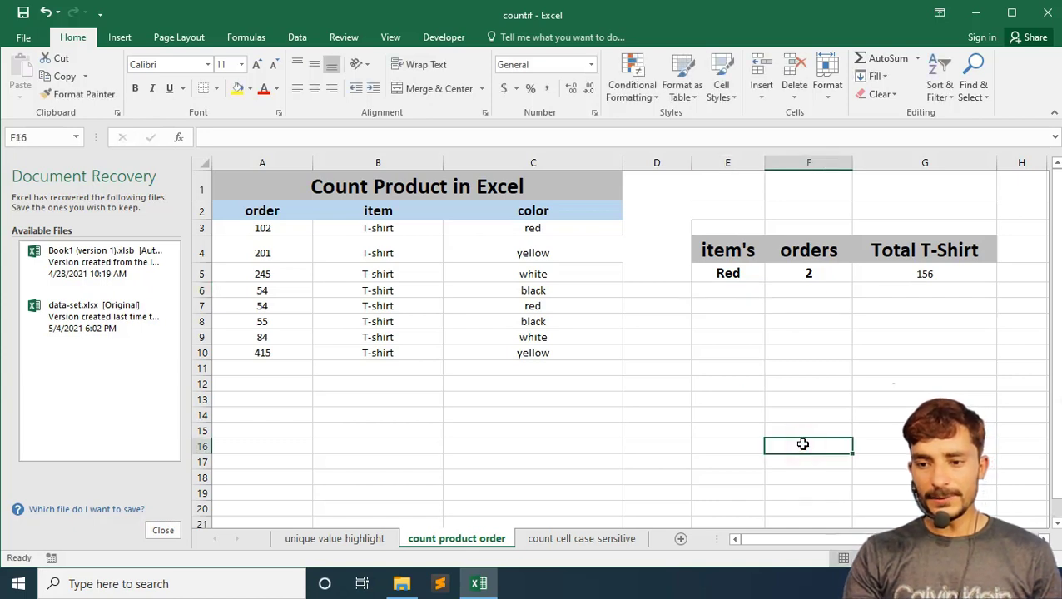
pyautogui.click(172, 530)
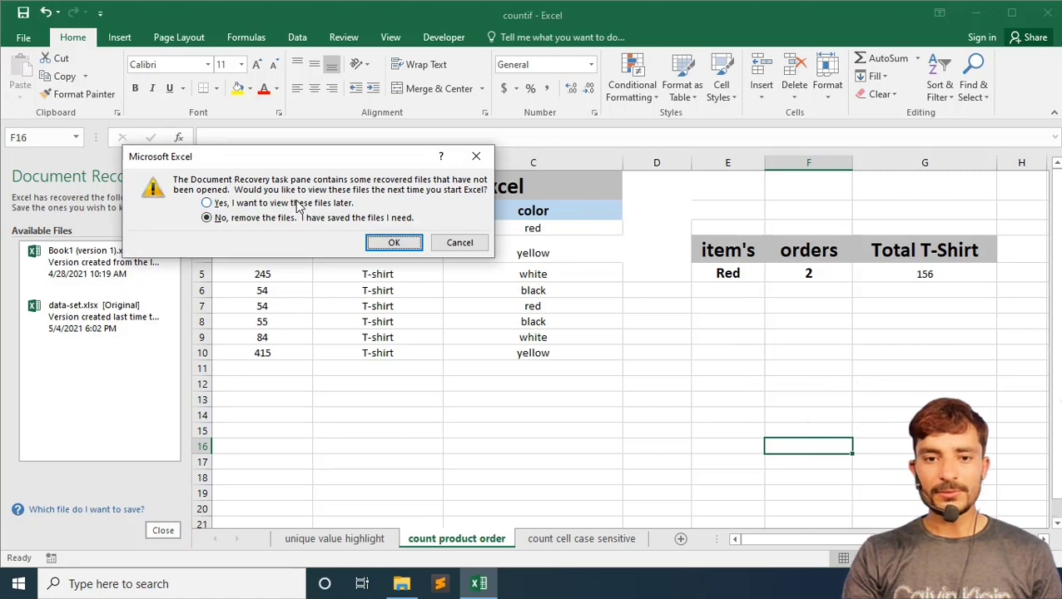
pyautogui.click(298, 204)
pyautogui.click(407, 242)
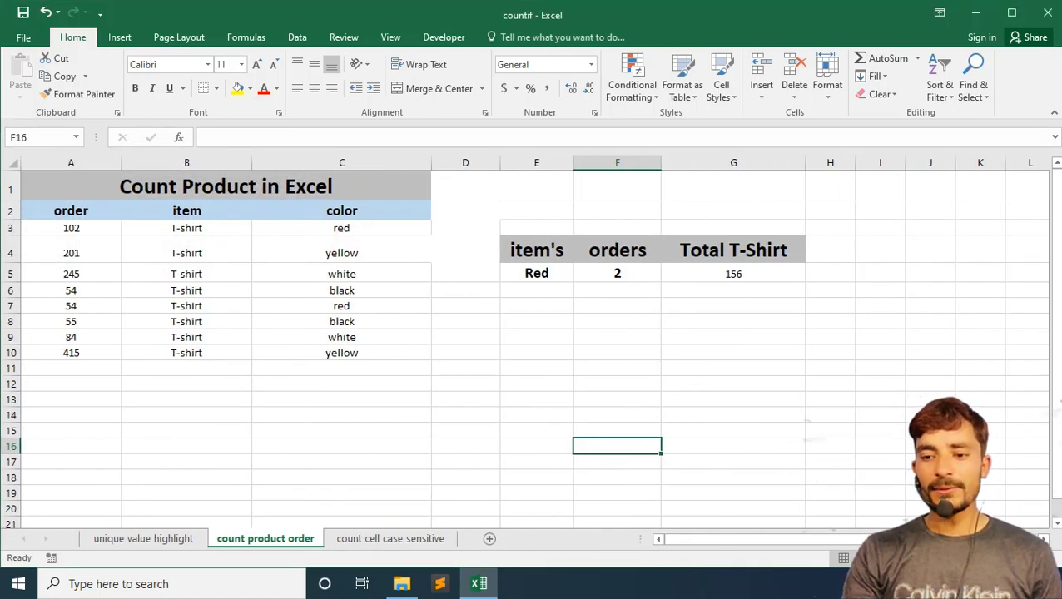
pyautogui.keyDown('ctrl'); pyautogui.scroll(4, 533, 341); pyautogui.keyUp('ctrl')
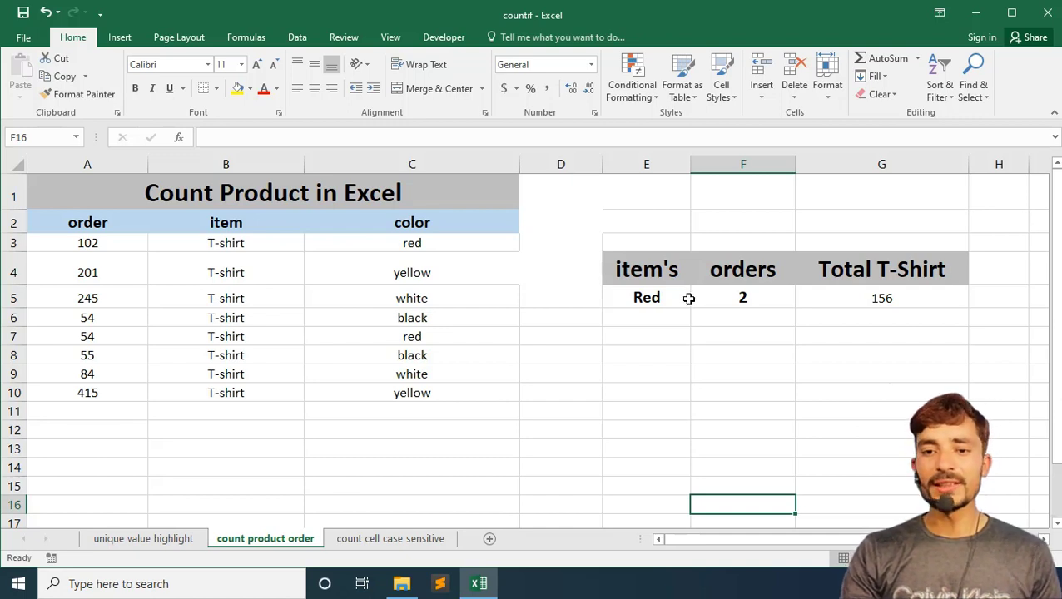
# Highlight the red orders in rows 3 and 7, then clear Red from E5.
pyautogui.click(660, 298)
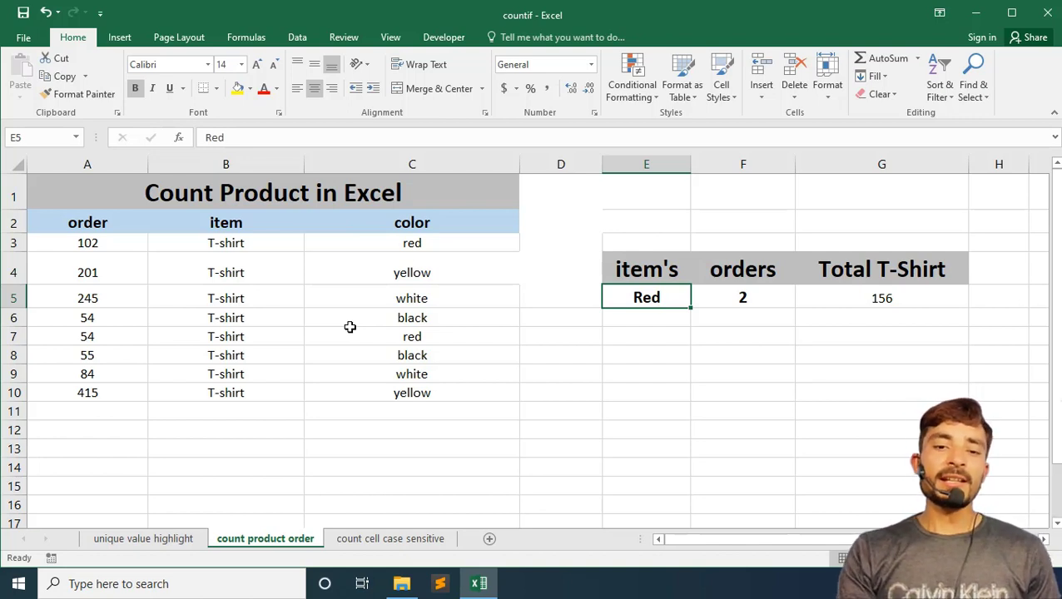
pyautogui.moveTo(85, 241)
pyautogui.mouseDown()
pyautogui.moveTo(166, 251)
pyautogui.moveTo(343, 239)
pyautogui.mouseUp()
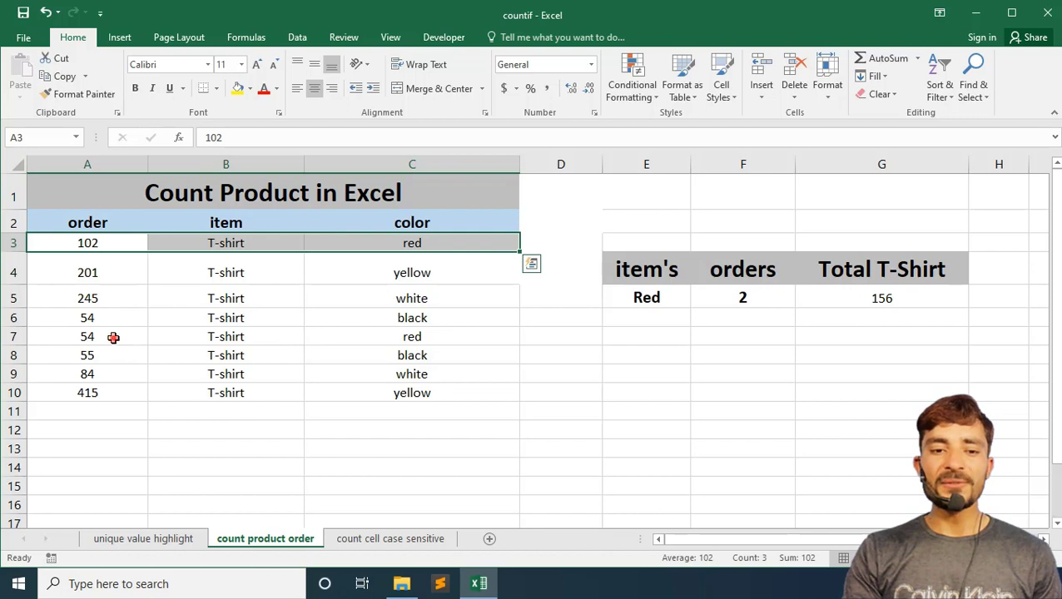
pyautogui.moveTo(112, 336); pyautogui.dragTo(440, 339)
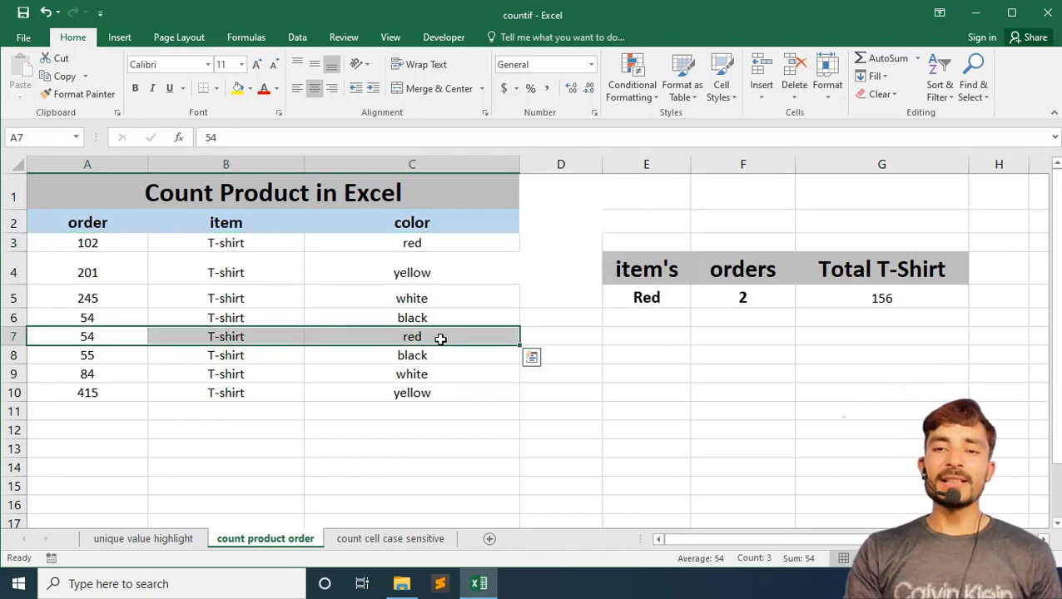
pyautogui.click(667, 296)
pyautogui.press('BackSpace')
pyautogui.write('b')
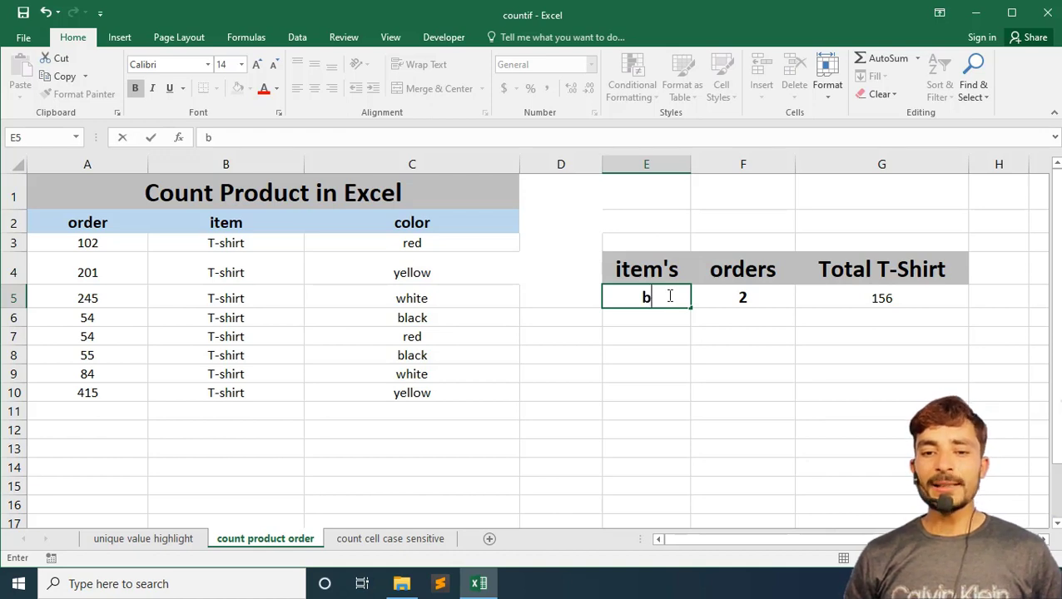
# Enter black as the lookup colour in E5.
pyautogui.write('a')
pyautogui.press('BackSpace')
pyautogui.write('lack')
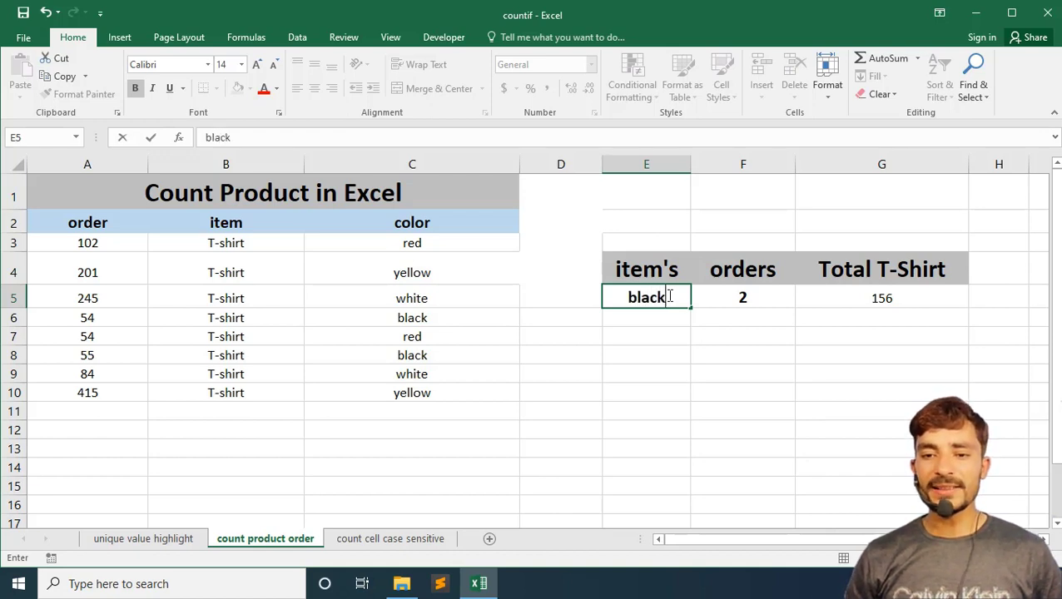
pyautogui.press('Return')
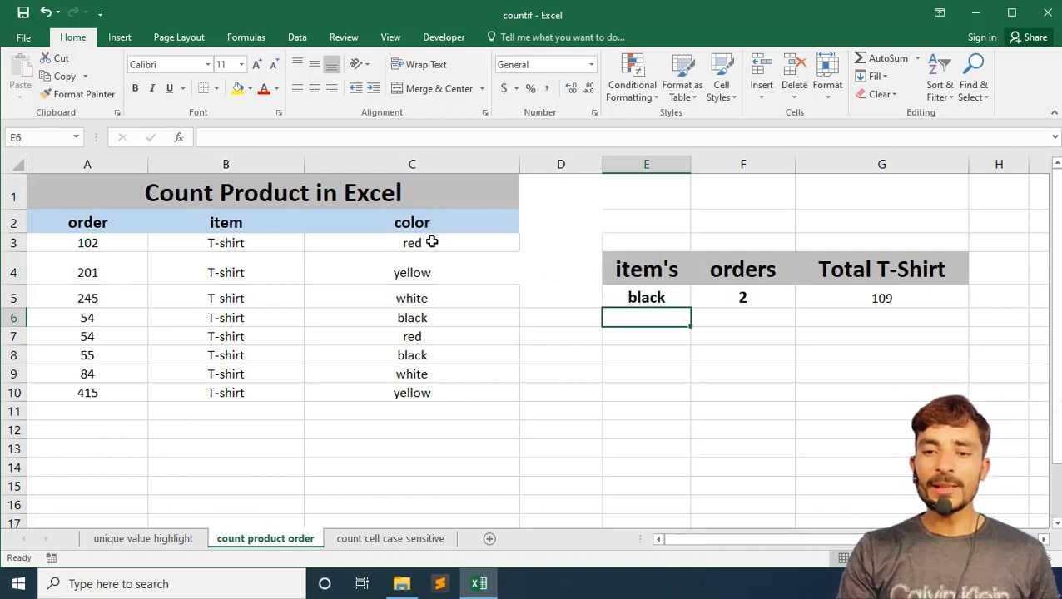
# Check the G5 total against the black orders: 54 in row 6 and 55 in row 8.
pyautogui.click(426, 357)
pyautogui.press('Up')
pyautogui.press('Up')
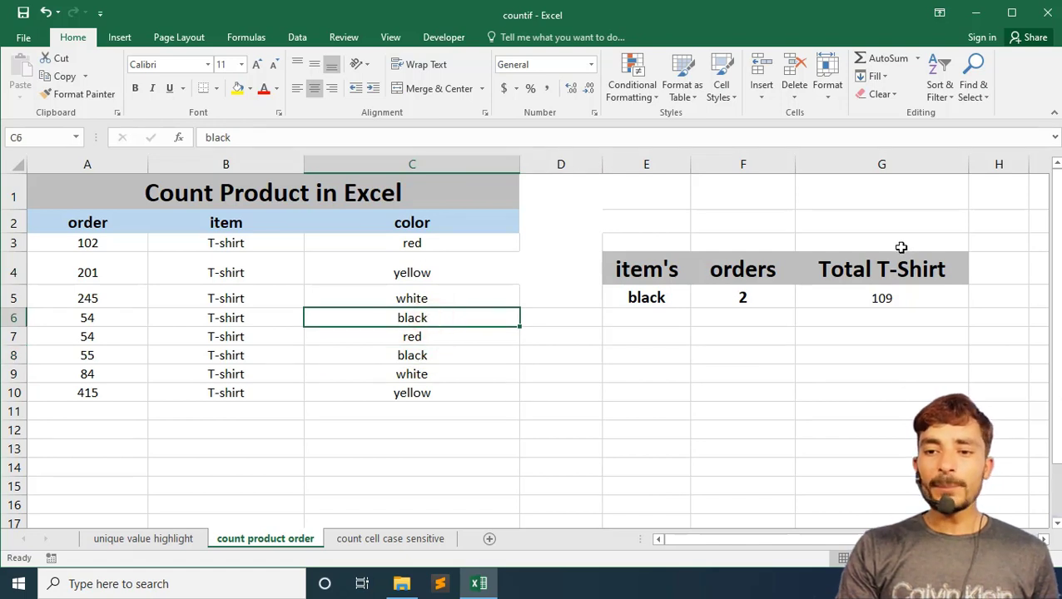
pyautogui.click(881, 296)
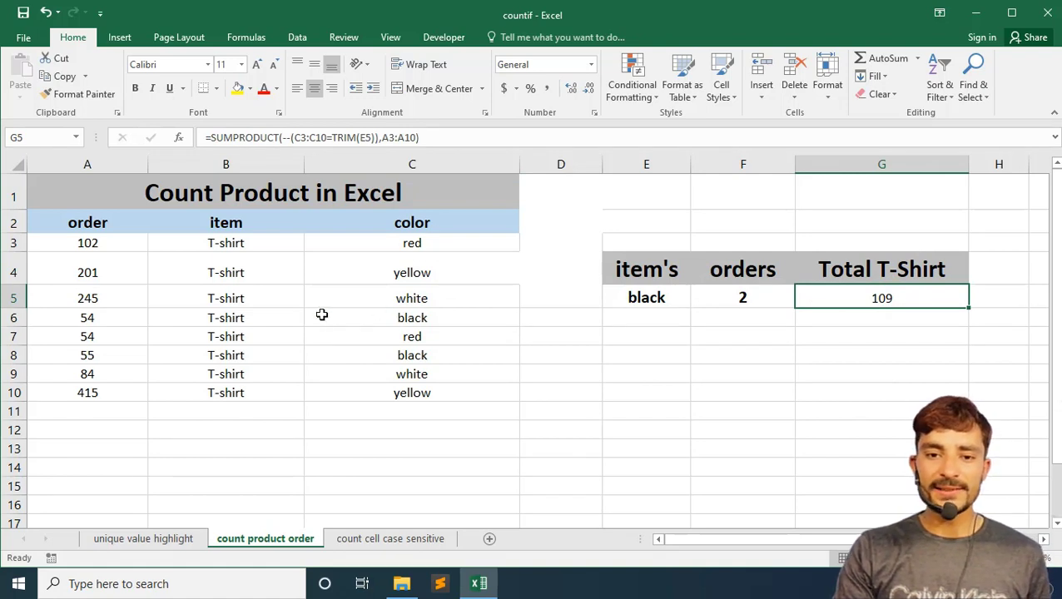
pyautogui.click(360, 316)
pyautogui.click(116, 317)
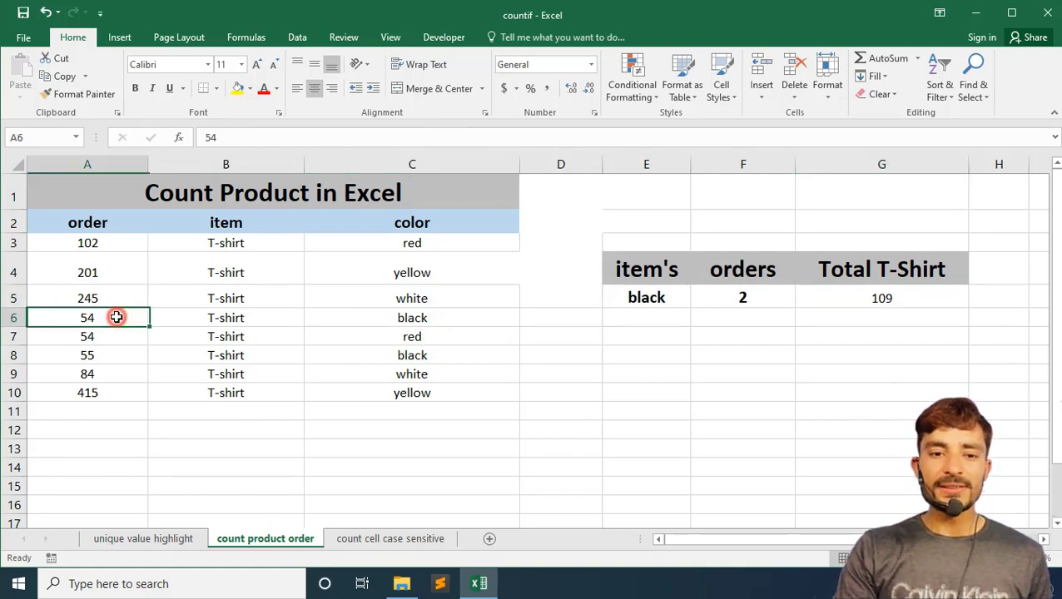
pyautogui.click(365, 354)
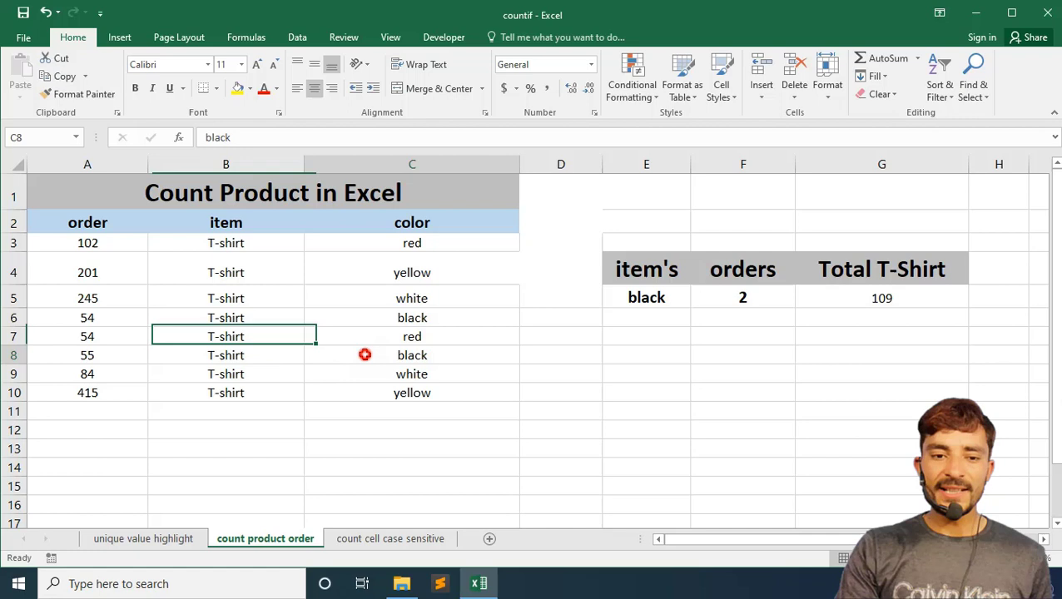
pyautogui.click(89, 356)
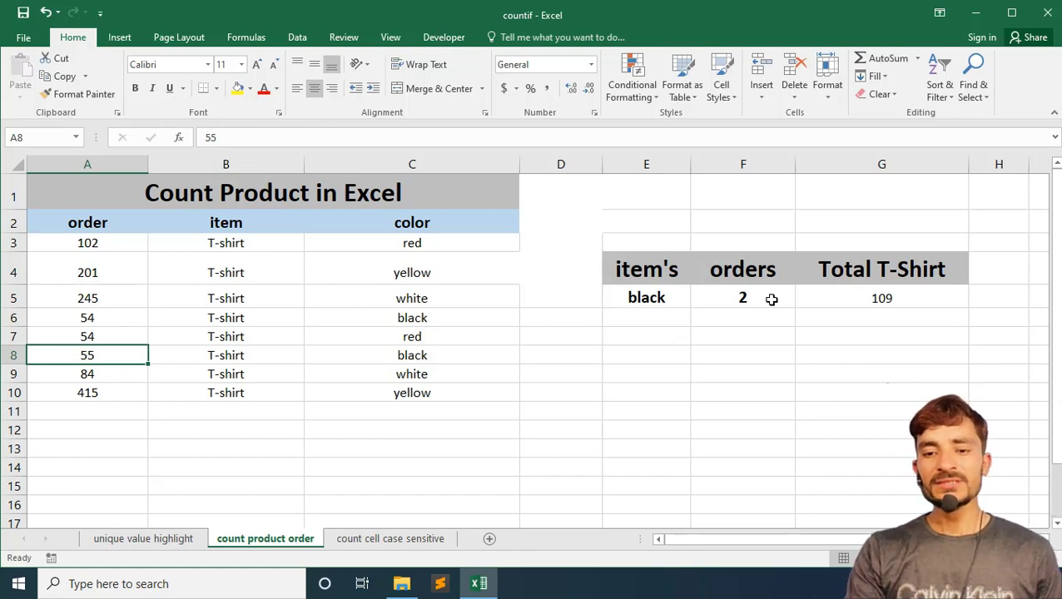
pyautogui.click(632, 367)
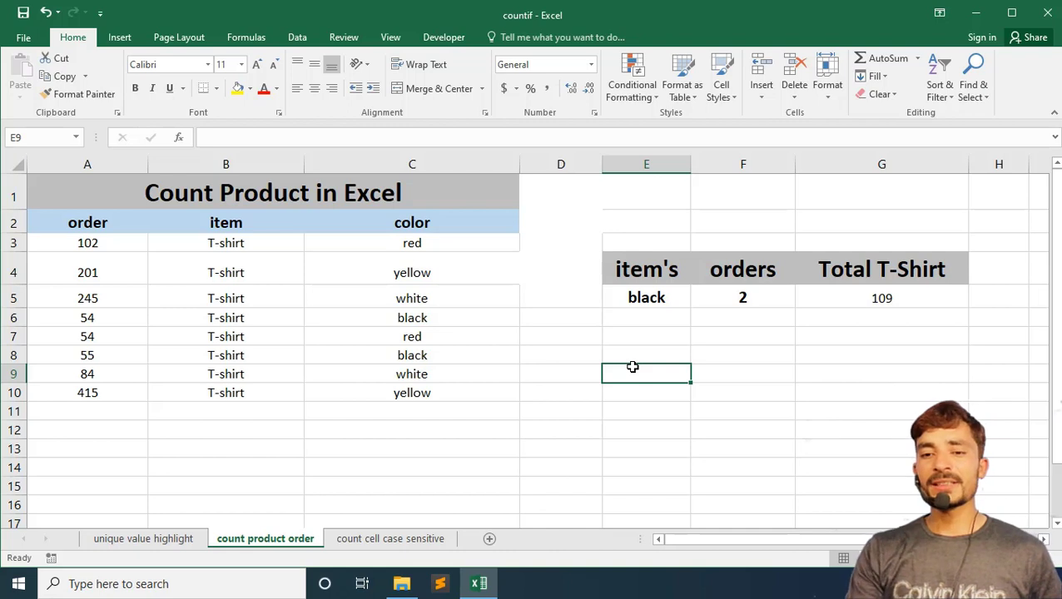
pyautogui.click(616, 264)
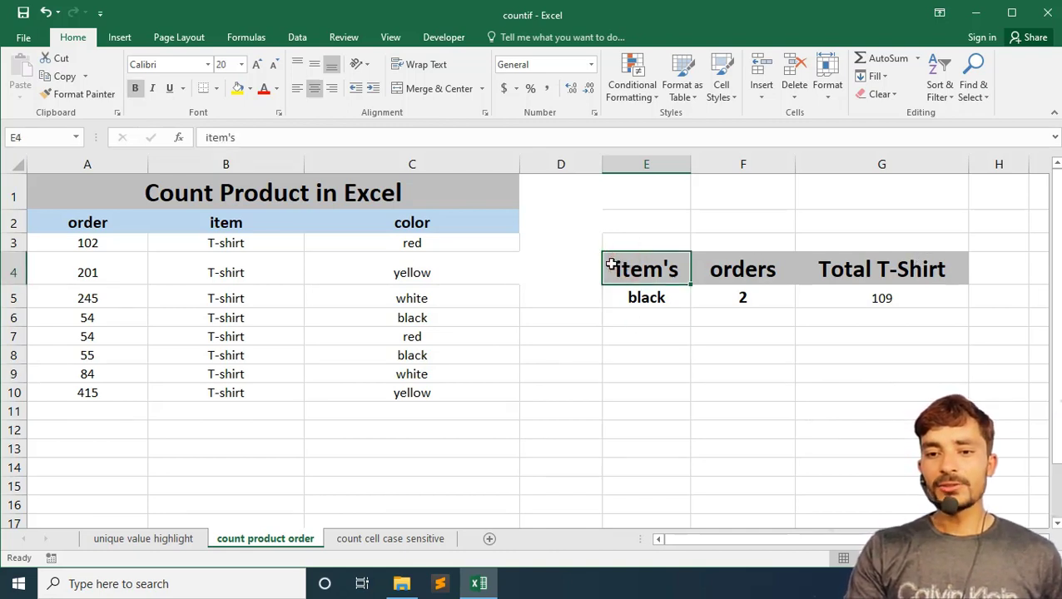
# Copy the item's, orders and Total T-Shirt headers from E4:G4 into row 10 starting at E10.
pyautogui.moveTo(616, 266); pyautogui.dragTo(913, 272)
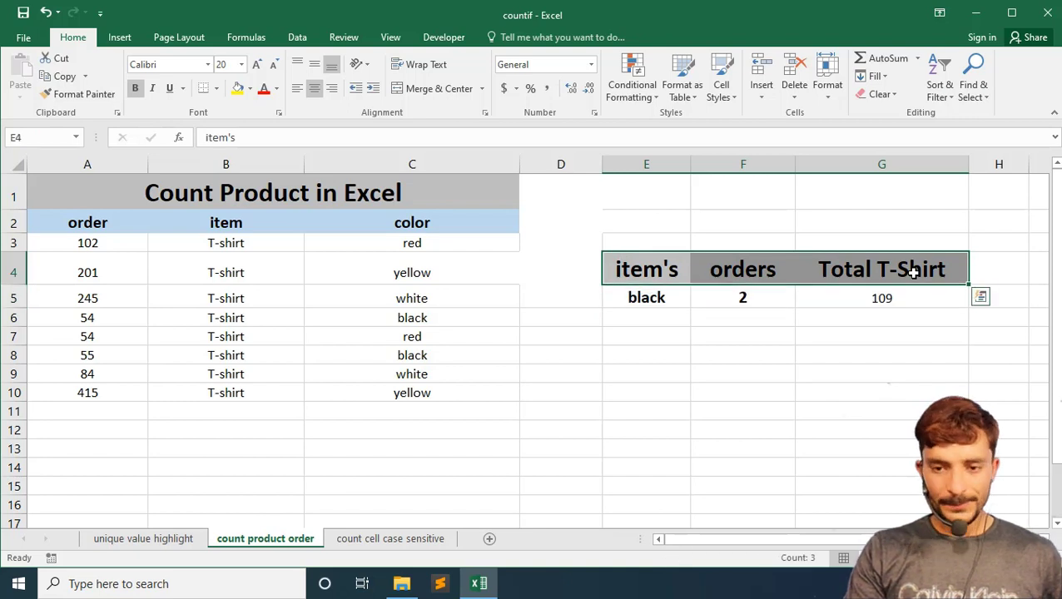
pyautogui.hotkey('ctrl', 'c')
pyautogui.click(640, 385)
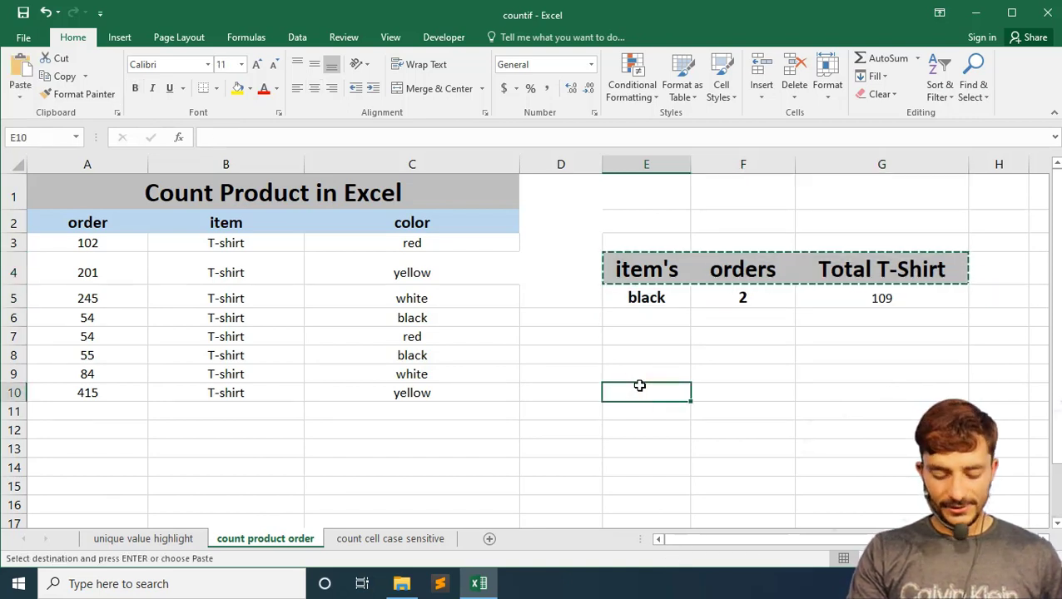
pyautogui.hotkey('ctrl', 'v')
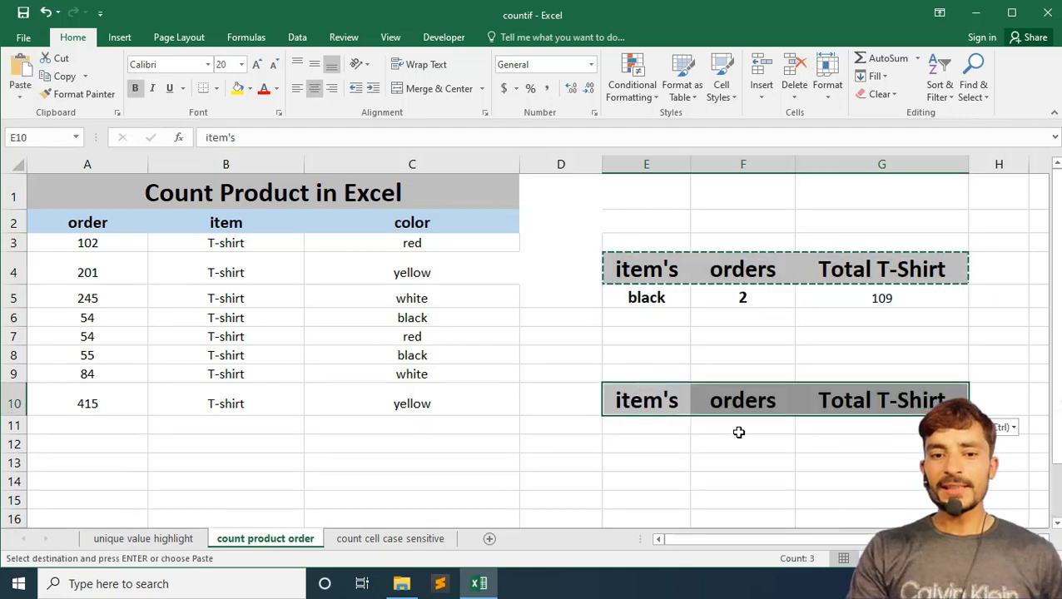
pyautogui.scroll(-3, 738, 432)
pyautogui.scroll(2, 738, 432)
pyautogui.scroll(1, 738, 432)
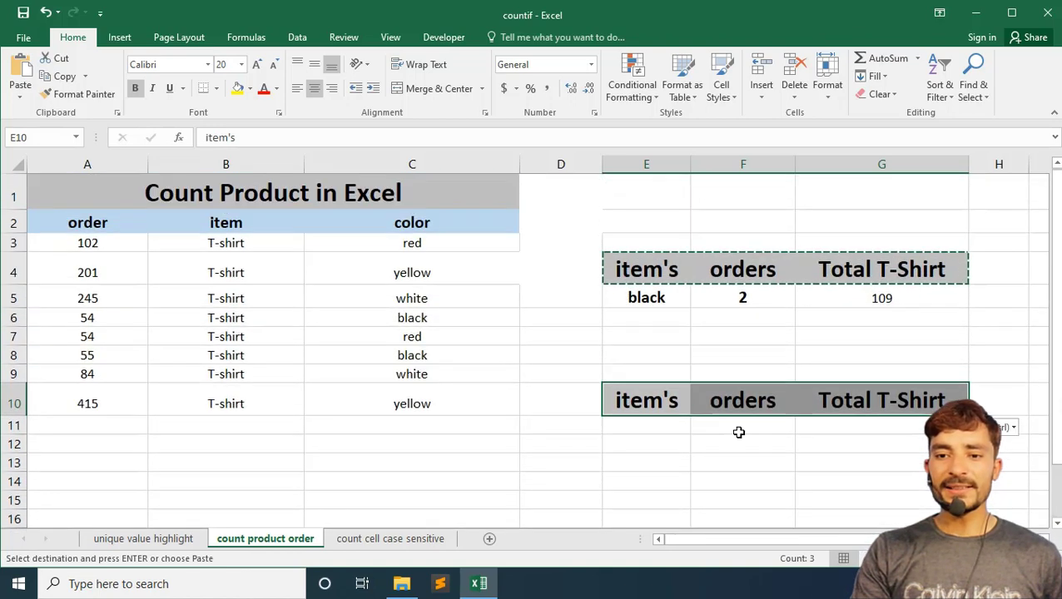
pyautogui.click(626, 425)
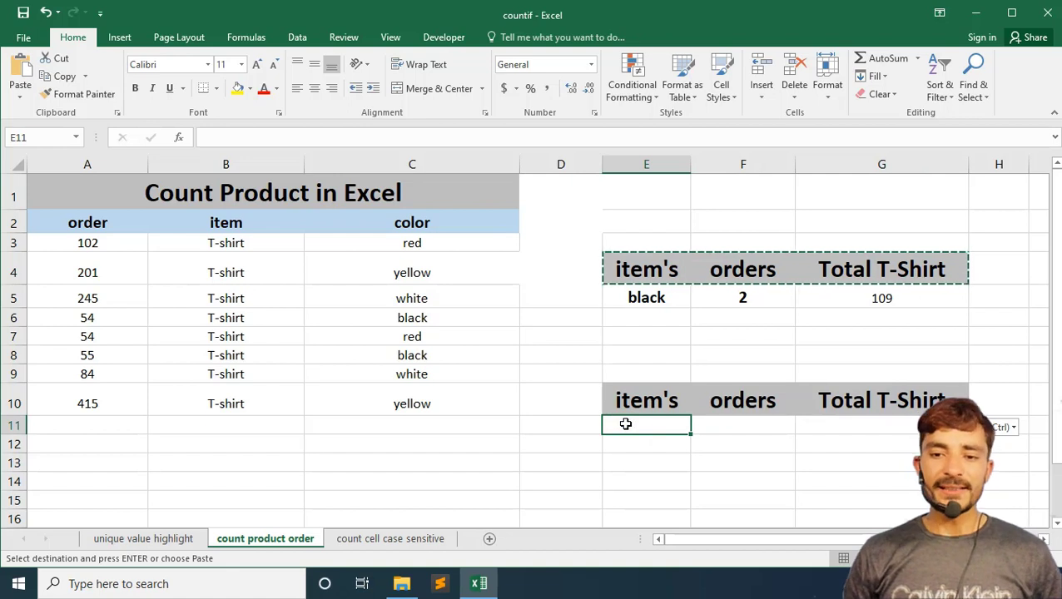
pyautogui.click(655, 298)
pyautogui.click(641, 426)
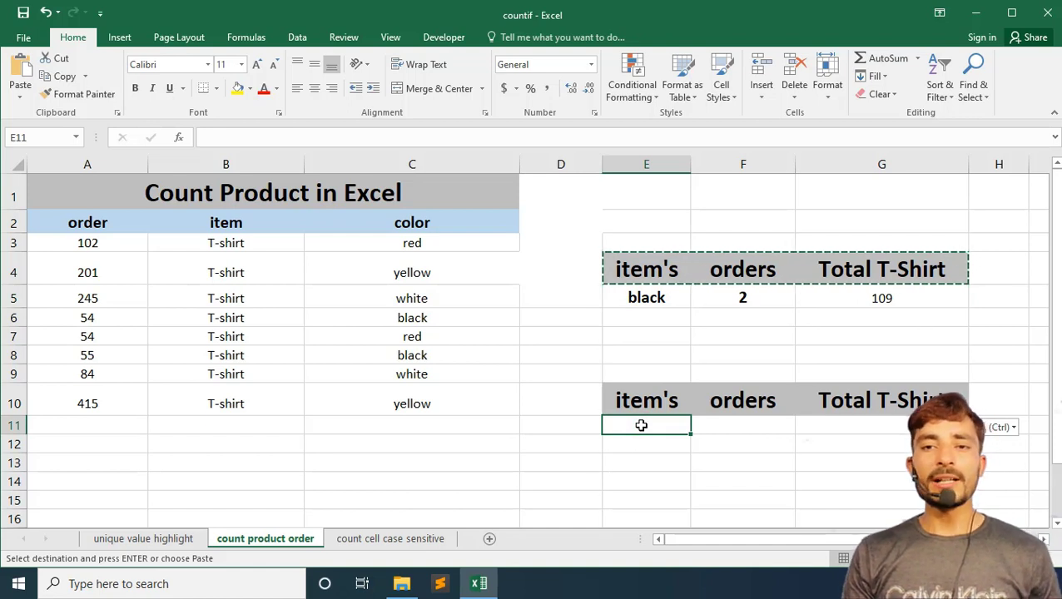
pyautogui.click(733, 425)
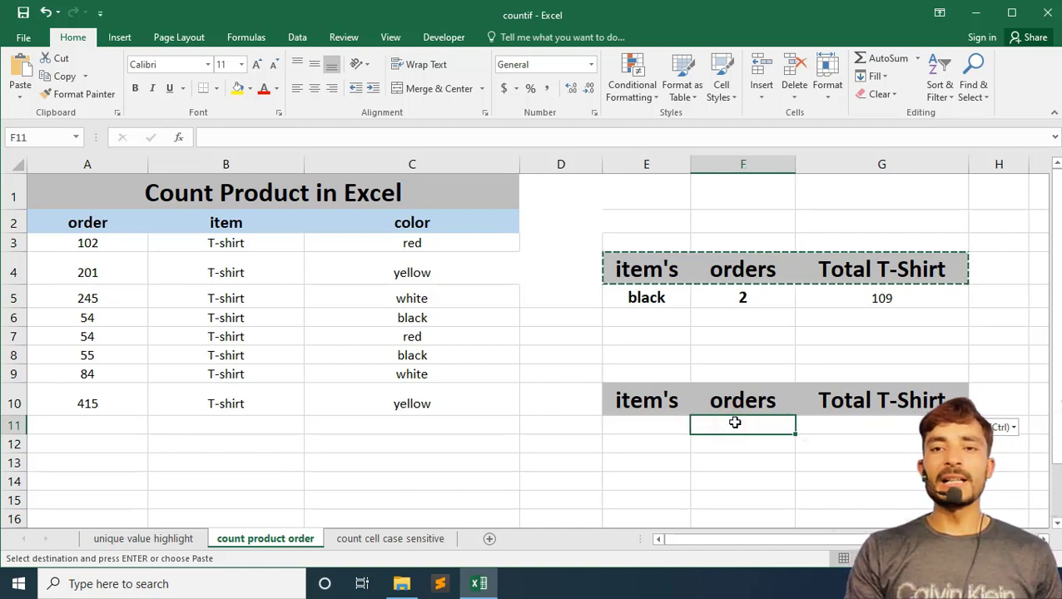
# Enter =COUNTIF(C3:C10,E11) in F11.
pyautogui.write('=')
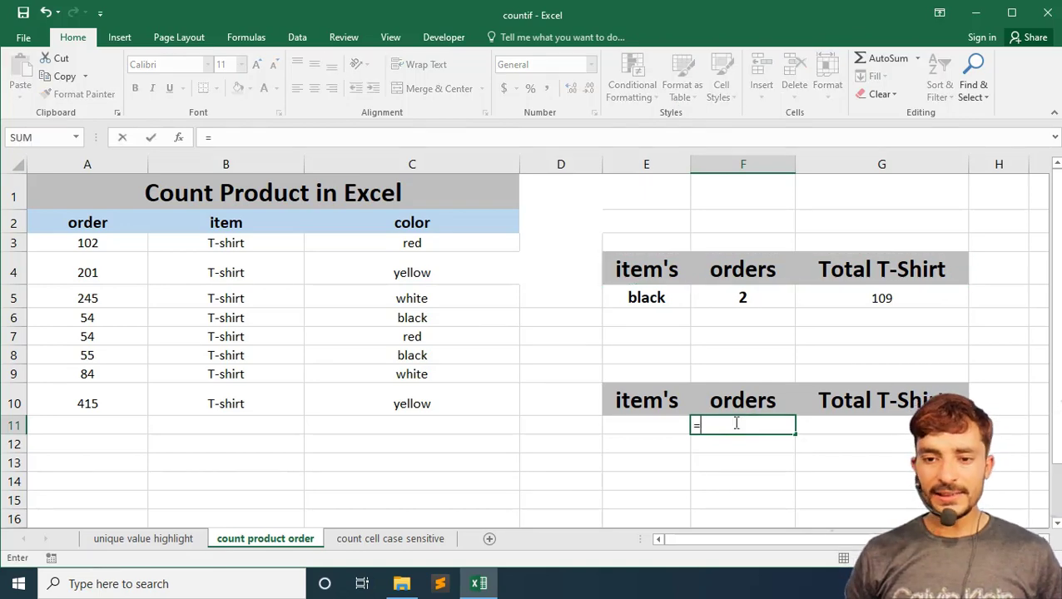
pyautogui.write('cout')
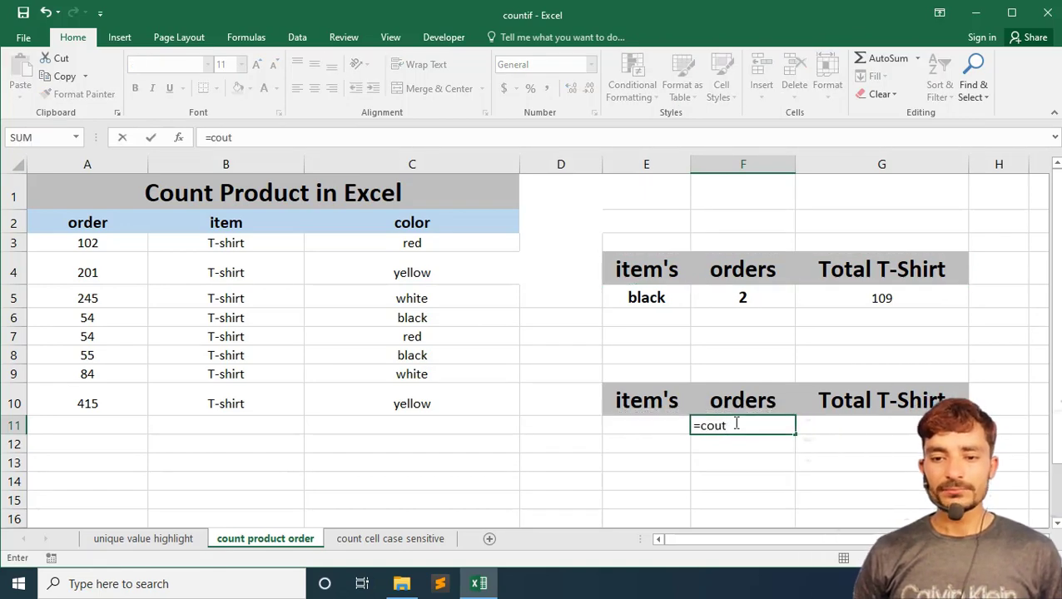
pyautogui.press('BackSpace')
pyautogui.write('nt')
pyautogui.press('Down')
pyautogui.press('Down')
pyautogui.press('Down')
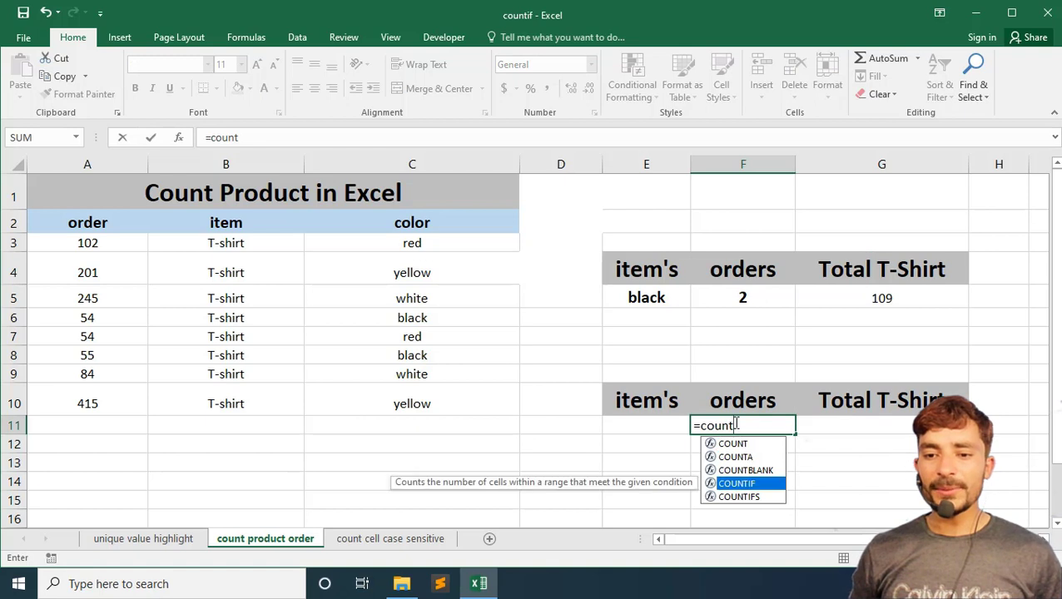
pyautogui.press('Tab')
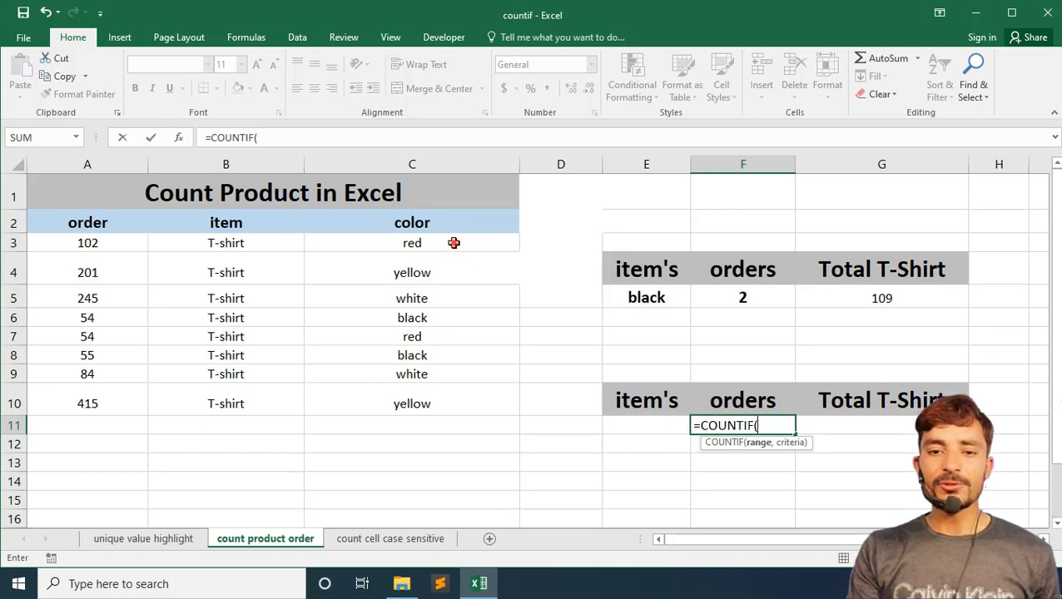
pyautogui.moveTo(454, 243); pyautogui.dragTo(425, 404)
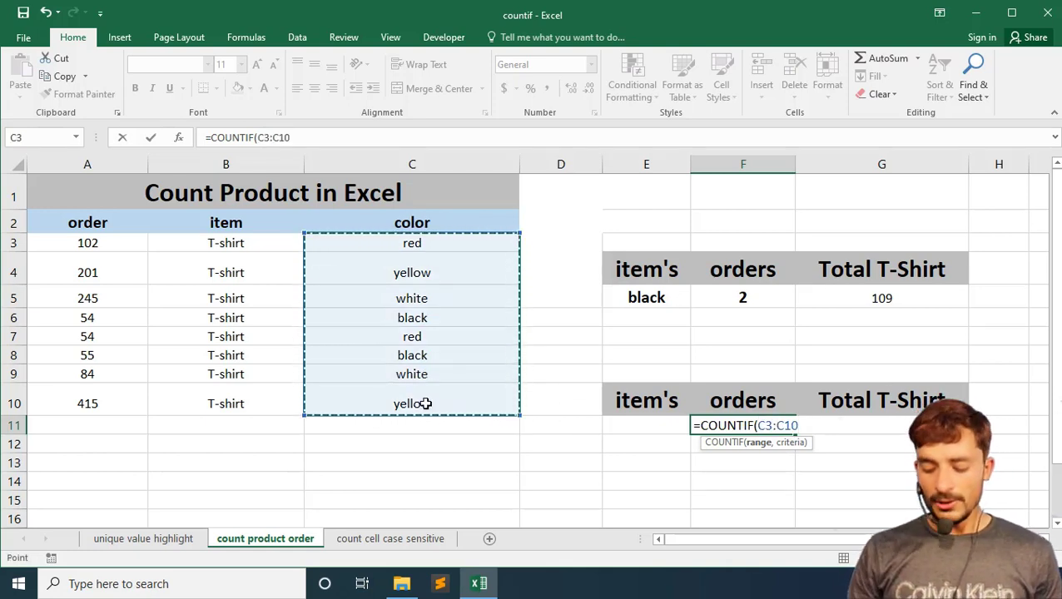
pyautogui.write(',')
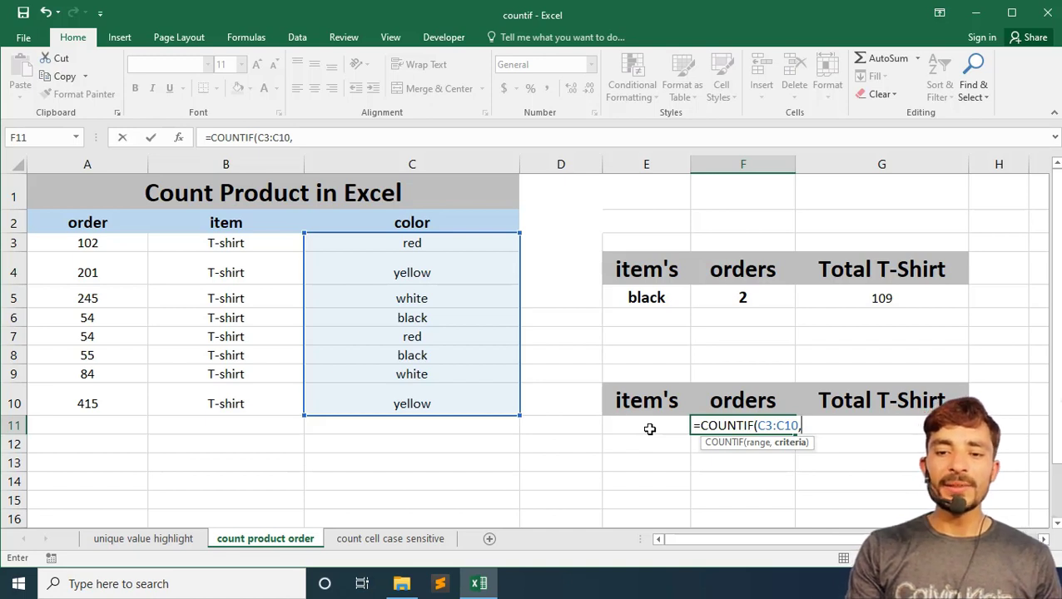
pyautogui.click(649, 429)
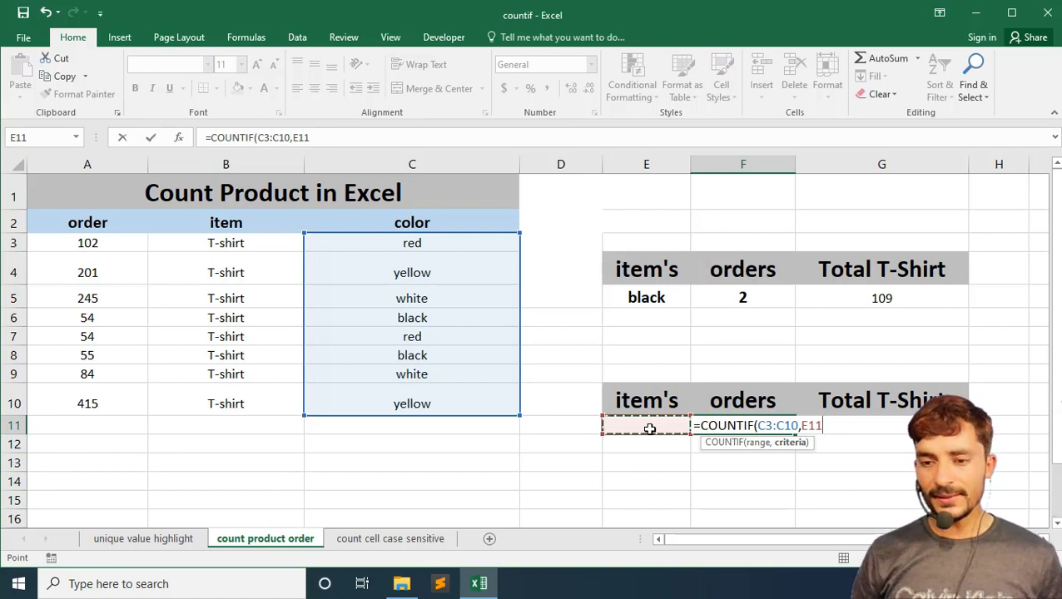
pyautogui.press('Return')
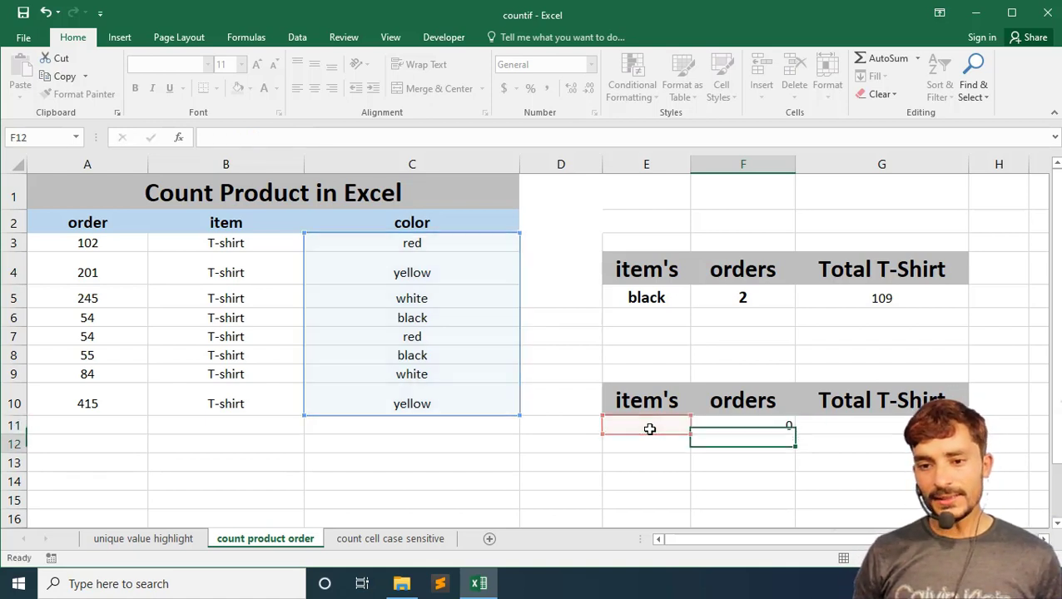
# Type red into E11, then retype it; F11's count still shows 0.
pyautogui.click(649, 429)
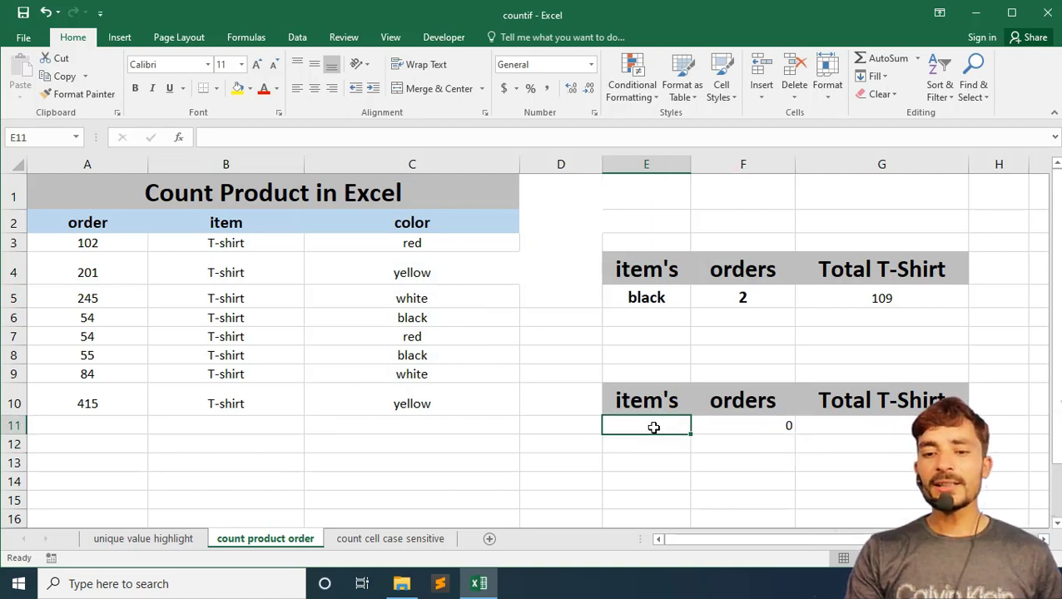
pyautogui.write('red')
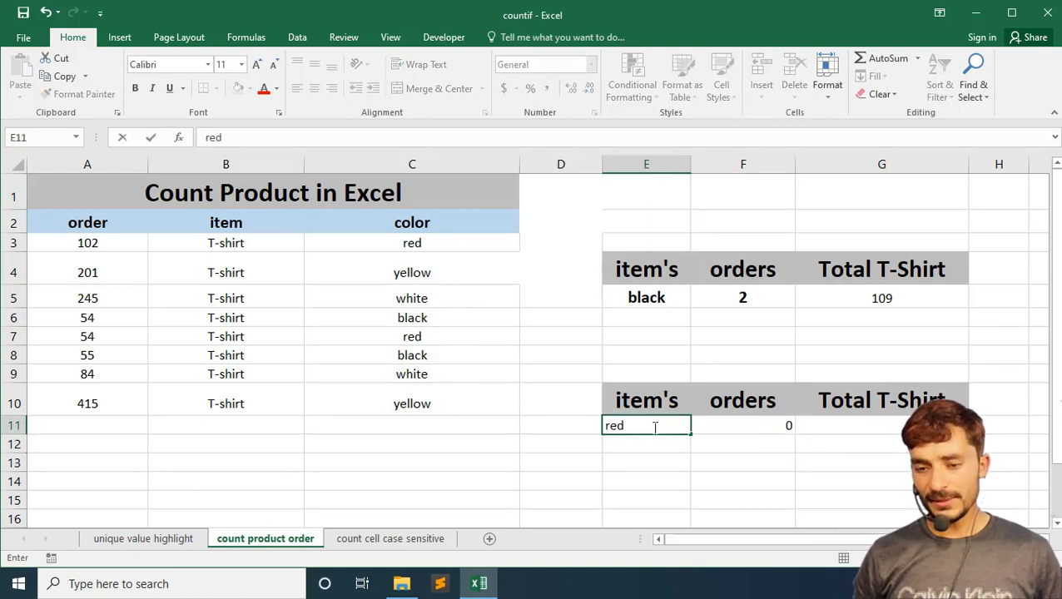
pyautogui.press('Return')
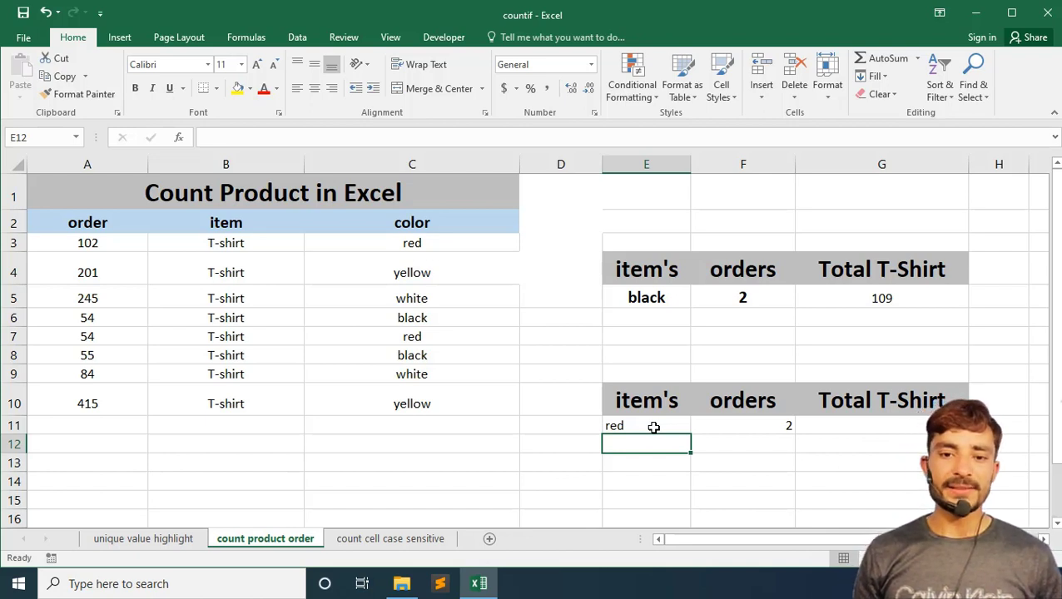
pyautogui.click(655, 427)
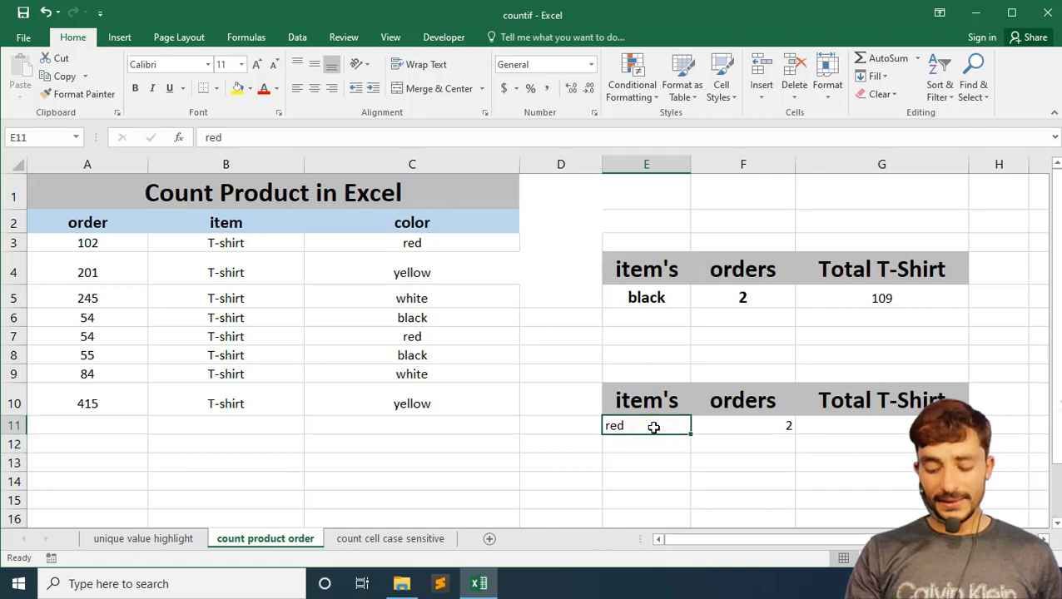
pyautogui.press('BackSpace')
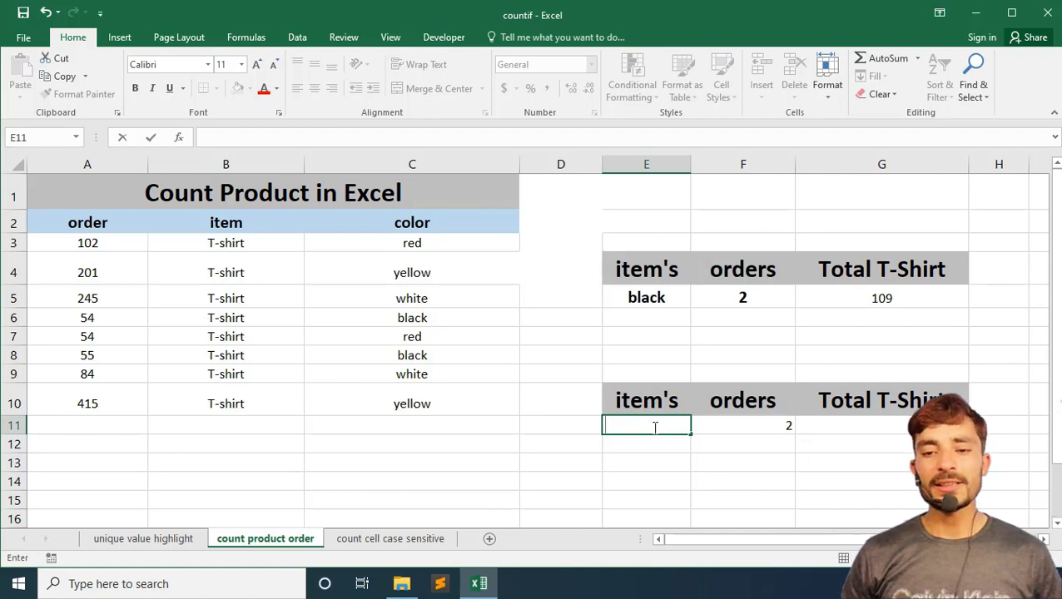
pyautogui.write('red')
pyautogui.press('Return')
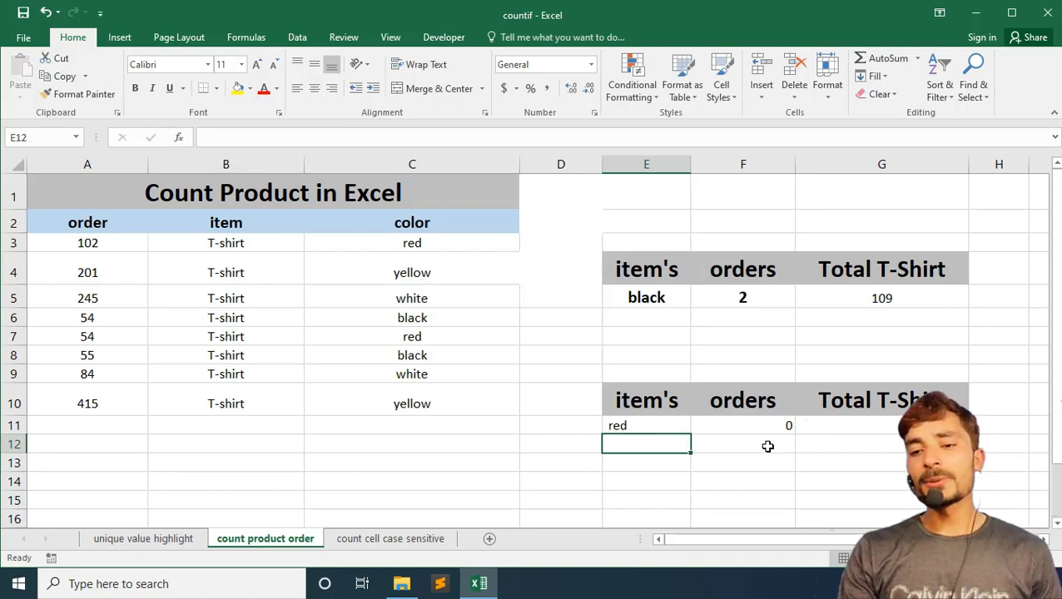
pyautogui.click(658, 425)
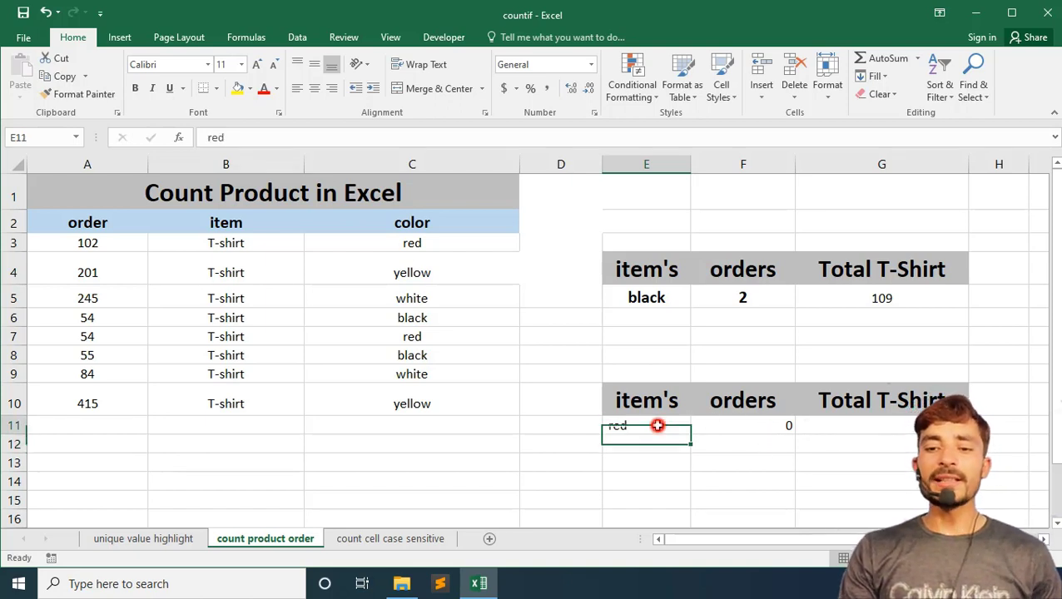
pyautogui.click(713, 428)
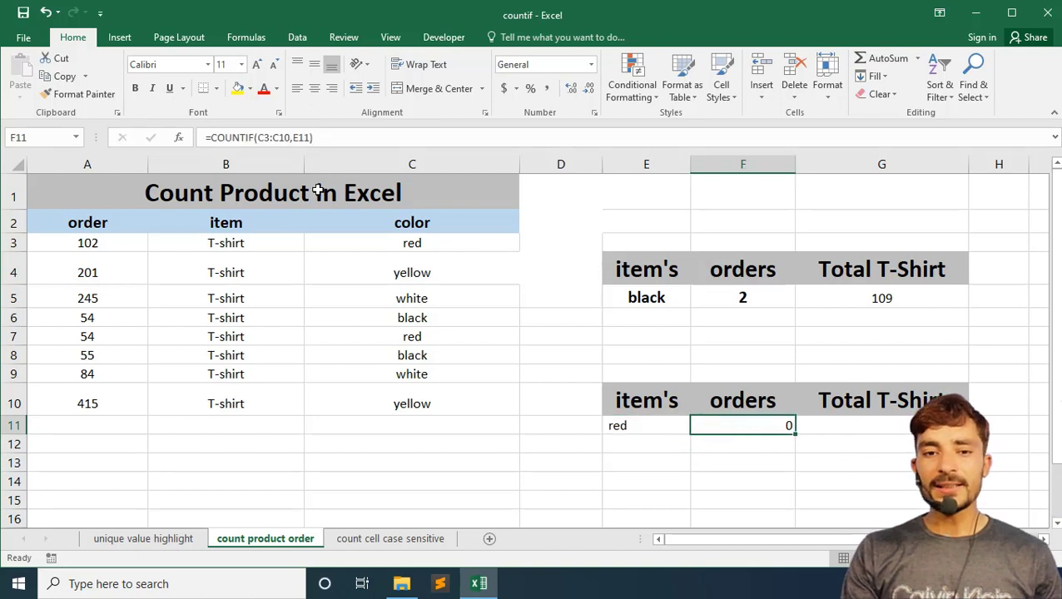
# Change F11's formula to =COUNTIF(C3:C10,TRIM(E11)).
pyautogui.click(309, 139)
pyautogui.press('BackSpace')
pyautogui.press('BackSpace')
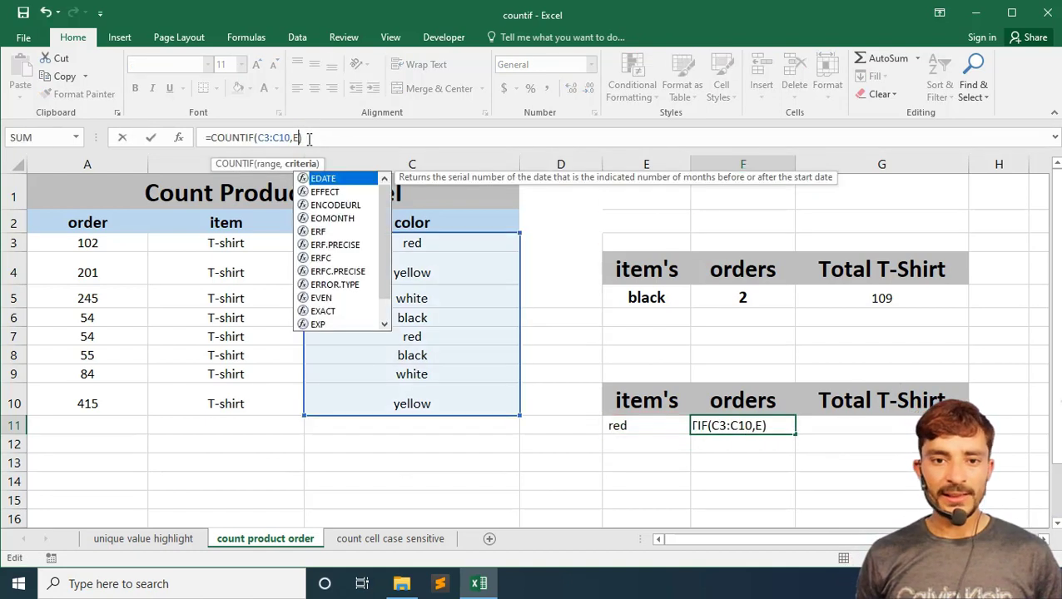
pyautogui.press('BackSpace')
pyautogui.write('tri')
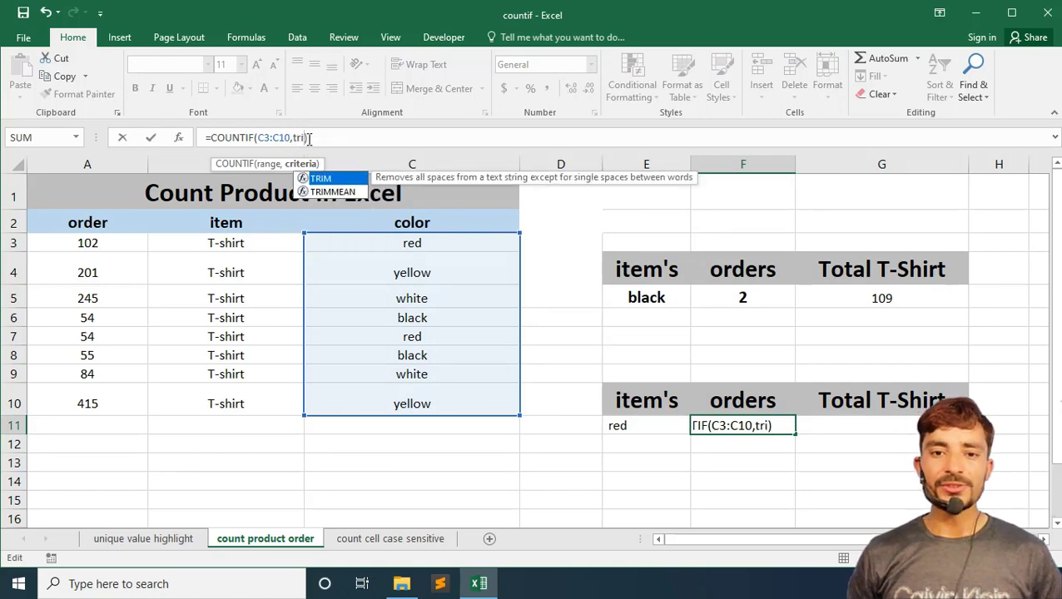
pyautogui.press('Tab')
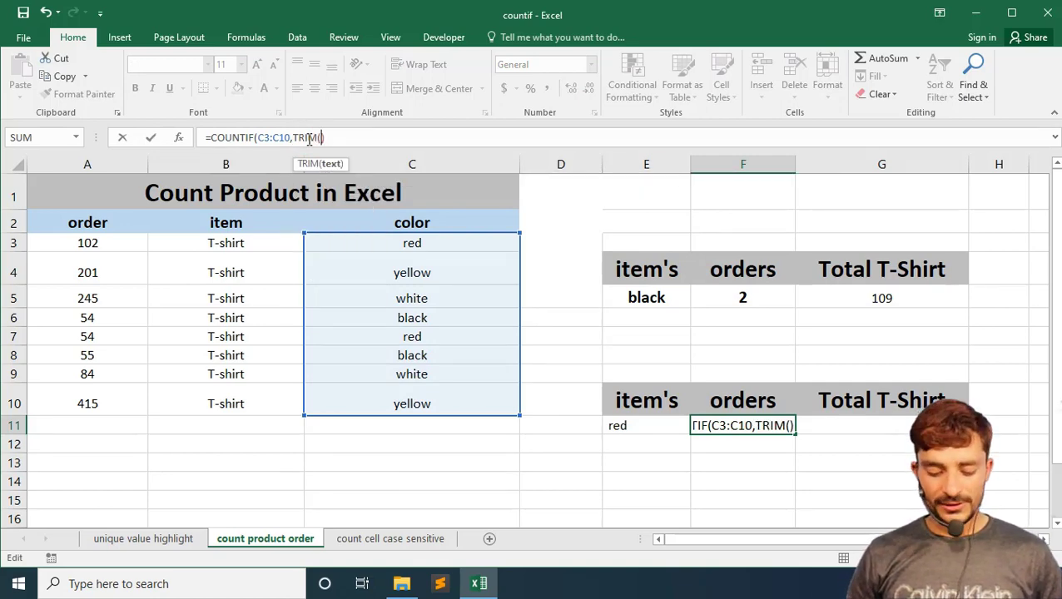
pyautogui.write('e')
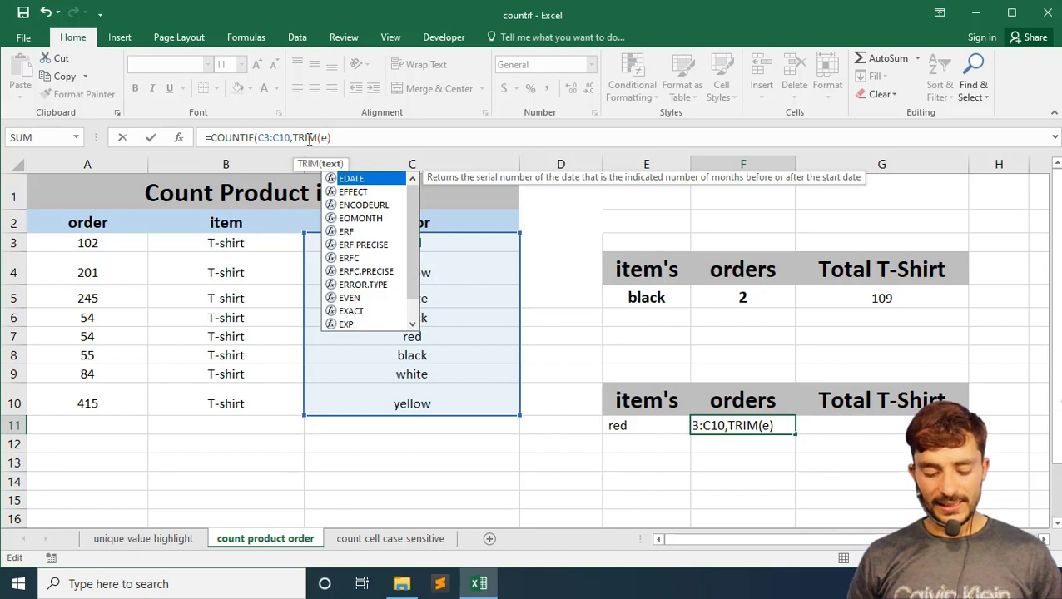
pyautogui.write('11')
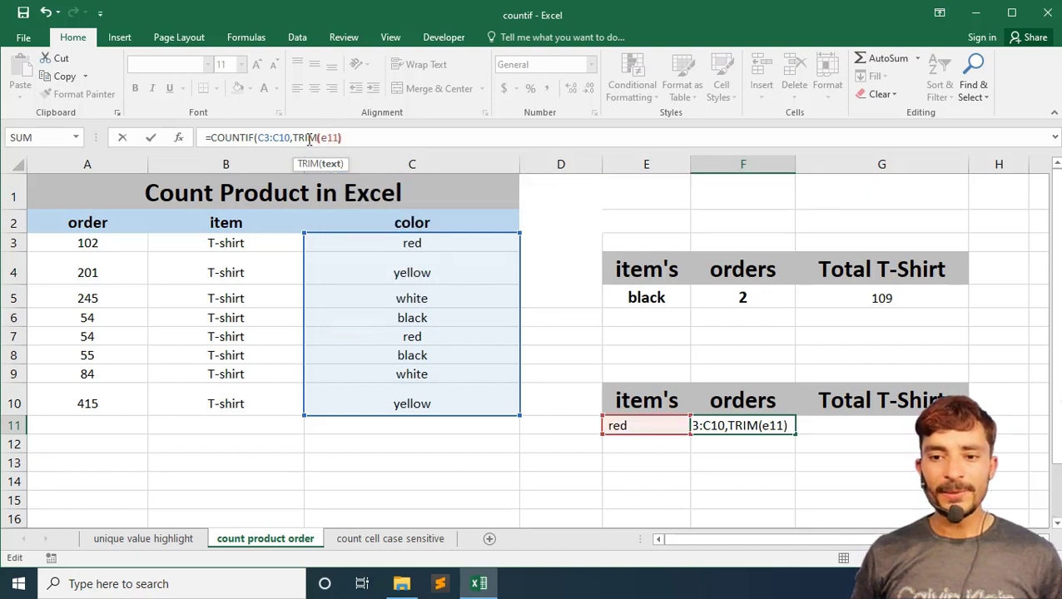
pyautogui.write(')')
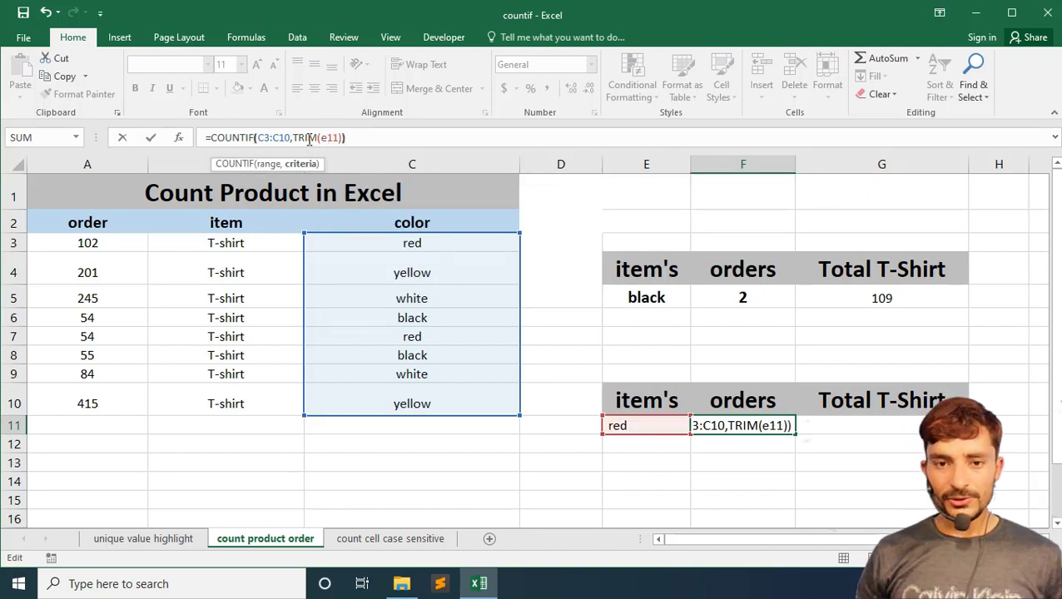
pyautogui.press('Return')
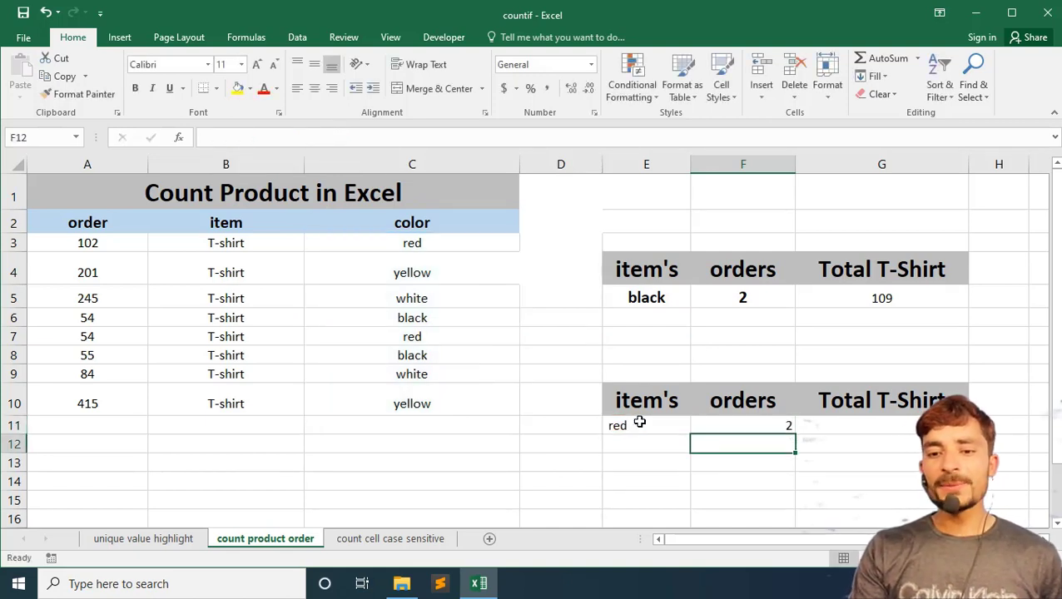
# Retype red in E11 so the orders count in F11 shows 2.
pyautogui.click(636, 423)
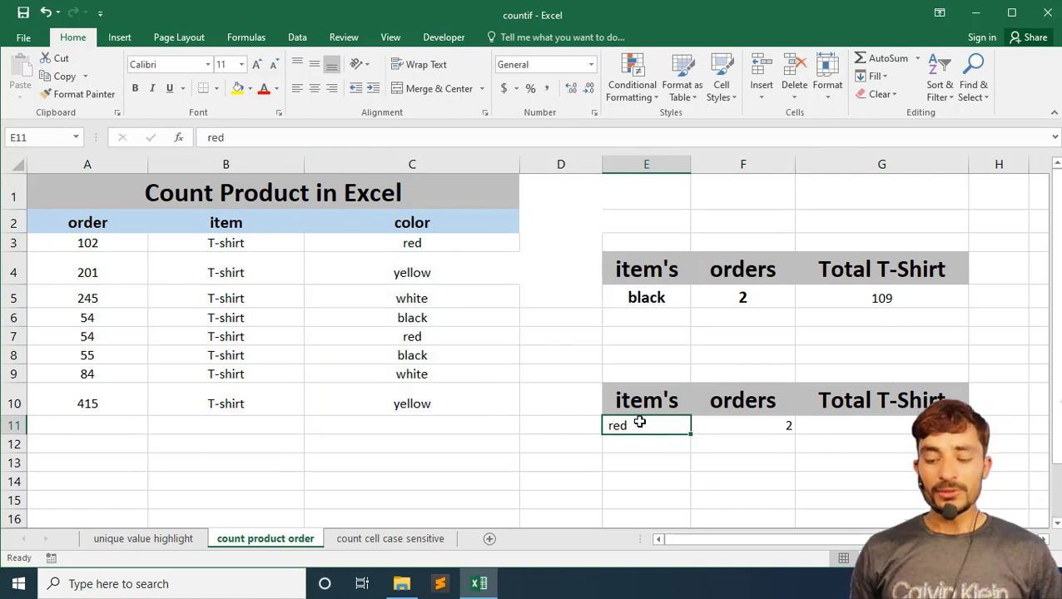
pyautogui.press('BackSpace')
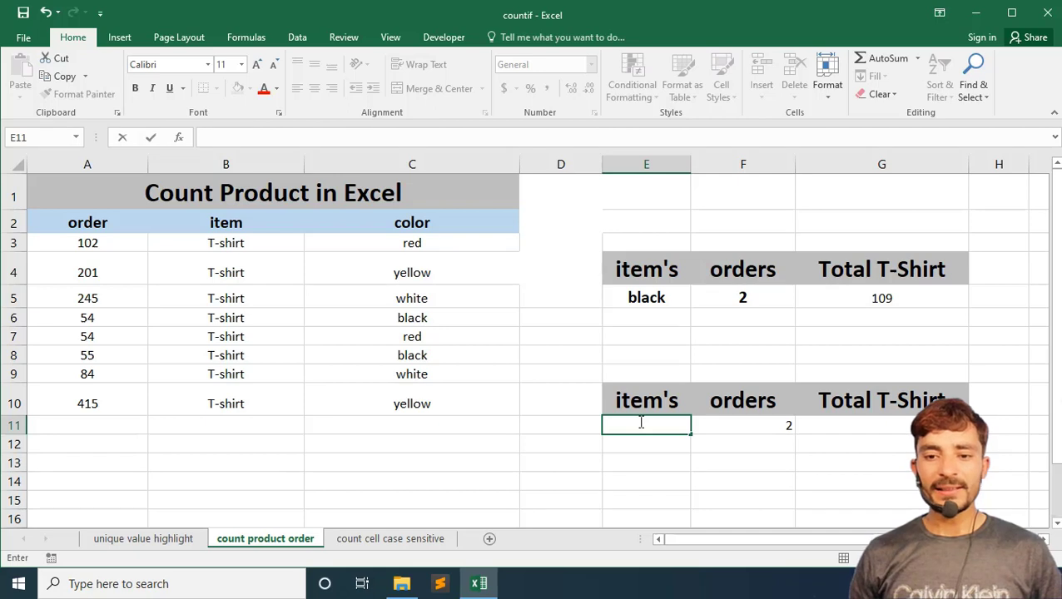
pyautogui.write('red')
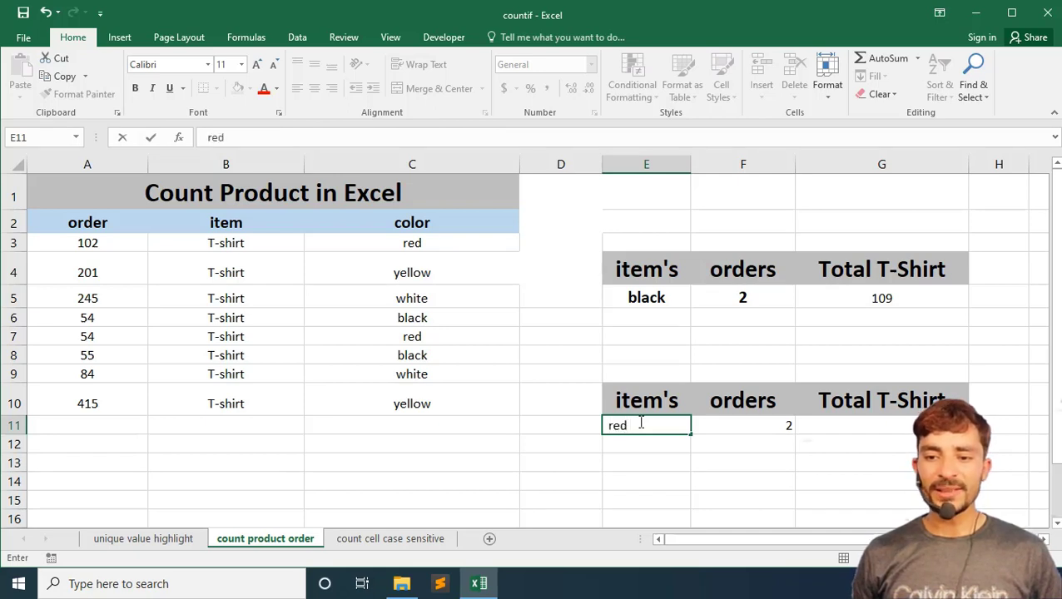
pyautogui.press('Return')
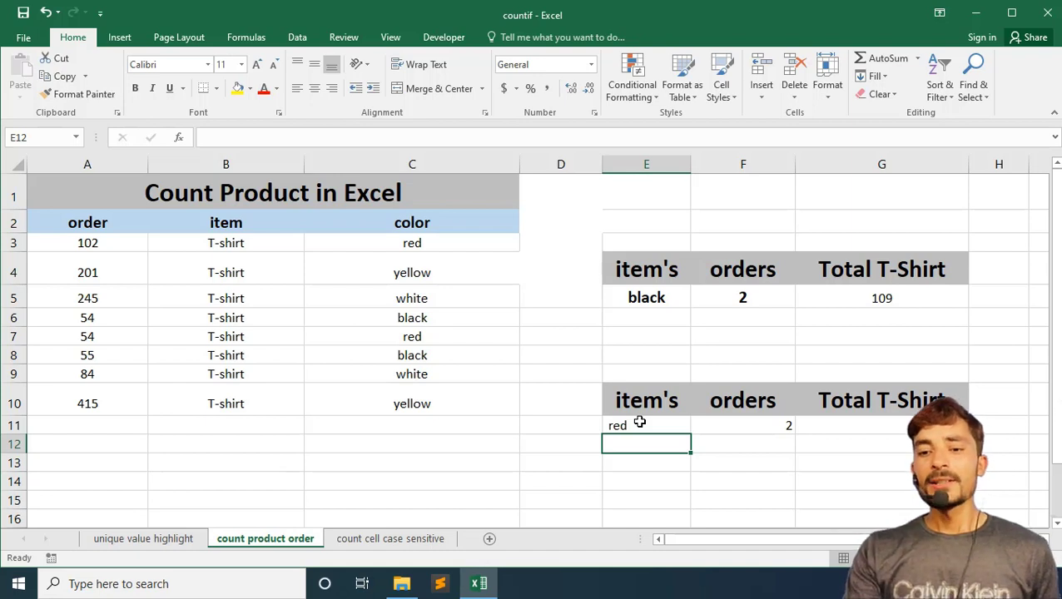
pyautogui.click(844, 422)
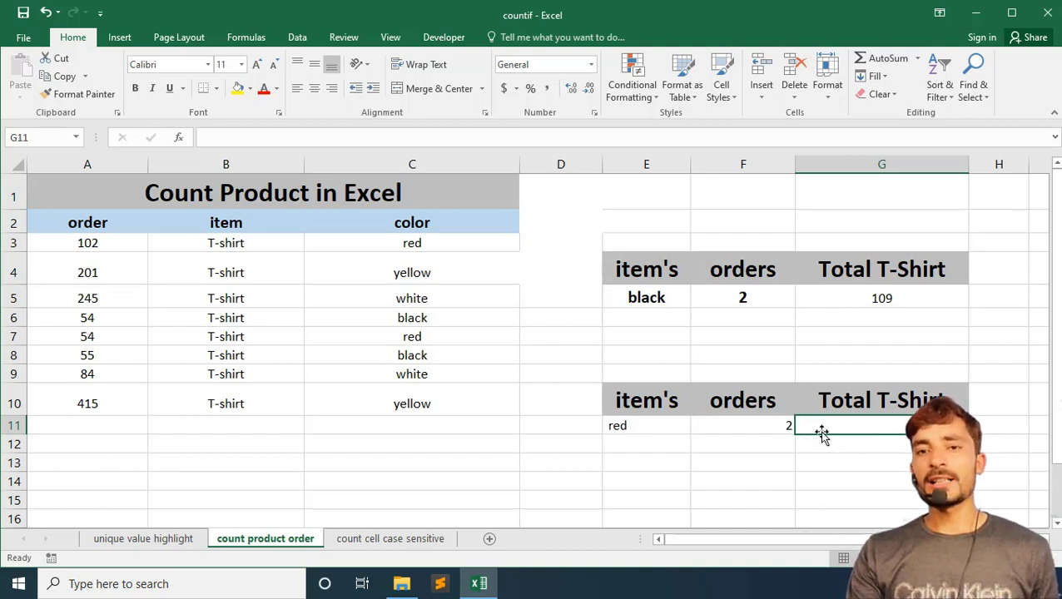
# Start G11's SUMPRODUCT formula, comparing the colours in C3:C10 against E11.
pyautogui.click(539, 135)
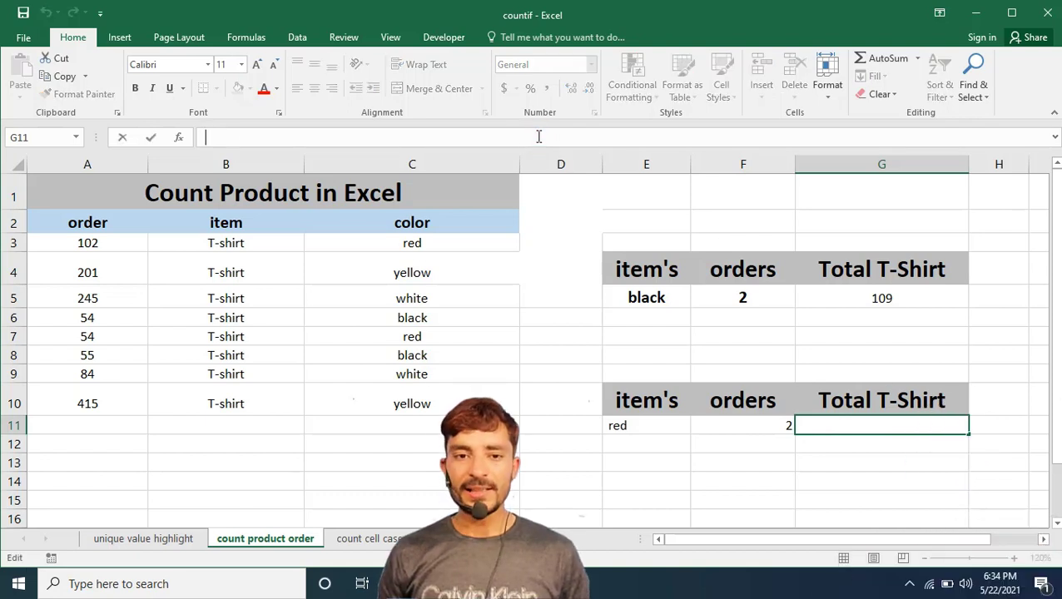
pyautogui.write('=sun')
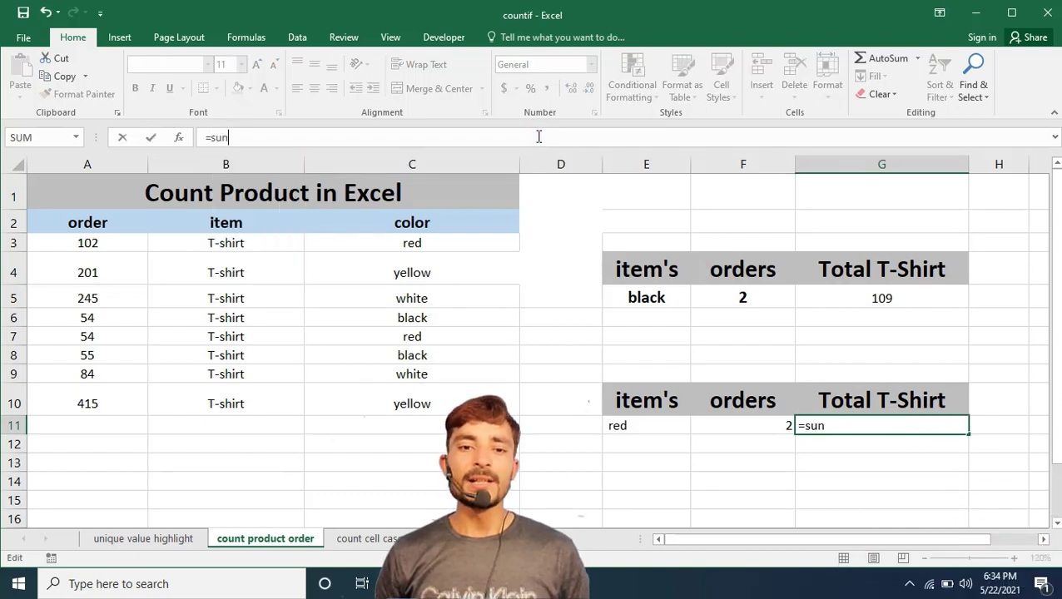
pyautogui.press('BackSpace')
pyautogui.write('m')
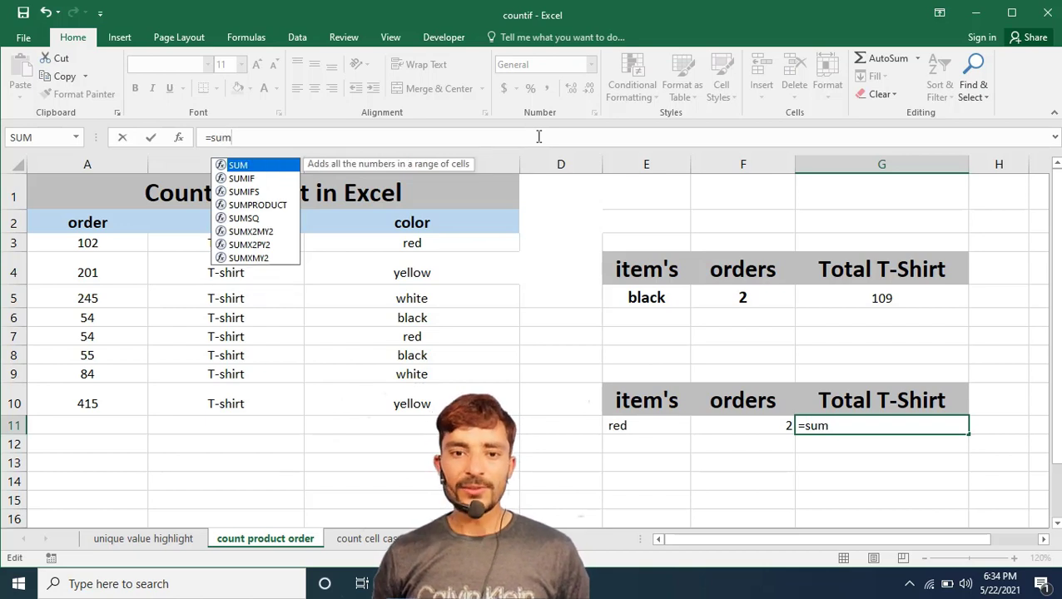
pyautogui.press('Down')
pyautogui.press('Down')
pyautogui.press('Down')
pyautogui.press('Tab')
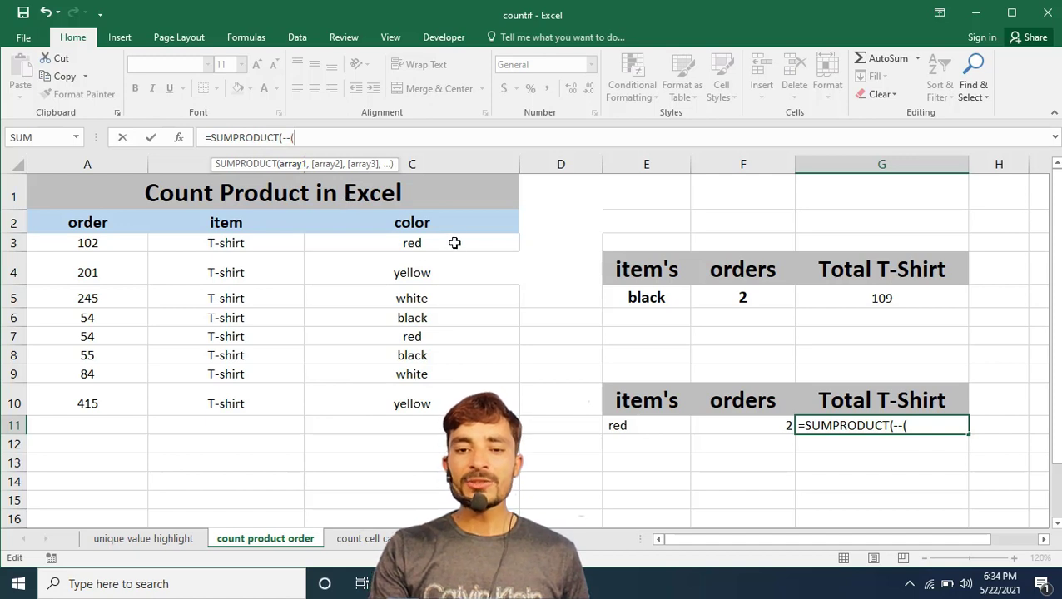
pyautogui.moveTo(456, 243); pyautogui.dragTo(429, 392)
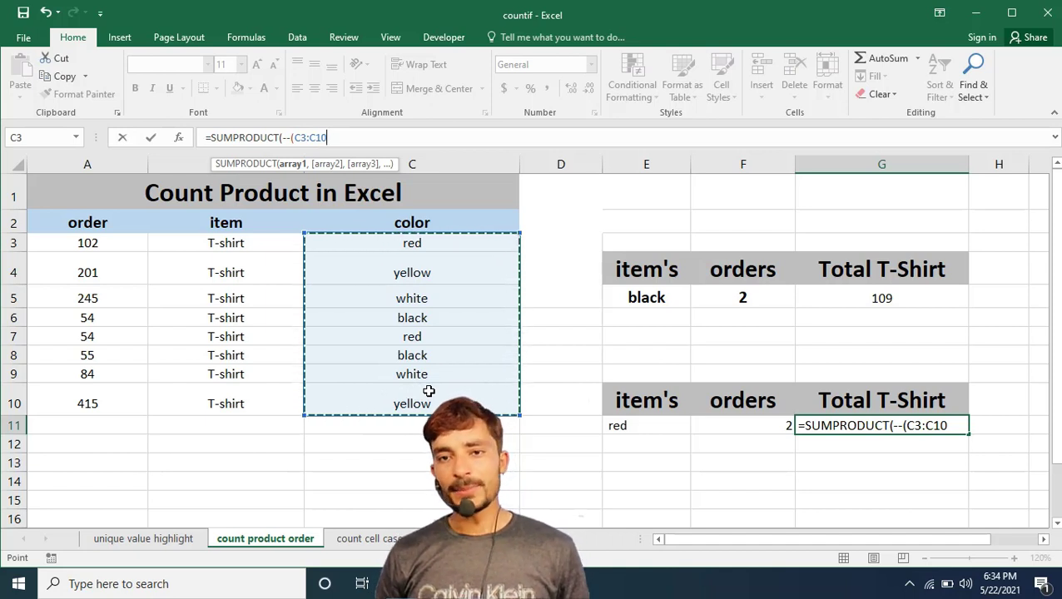
pyautogui.write('=')
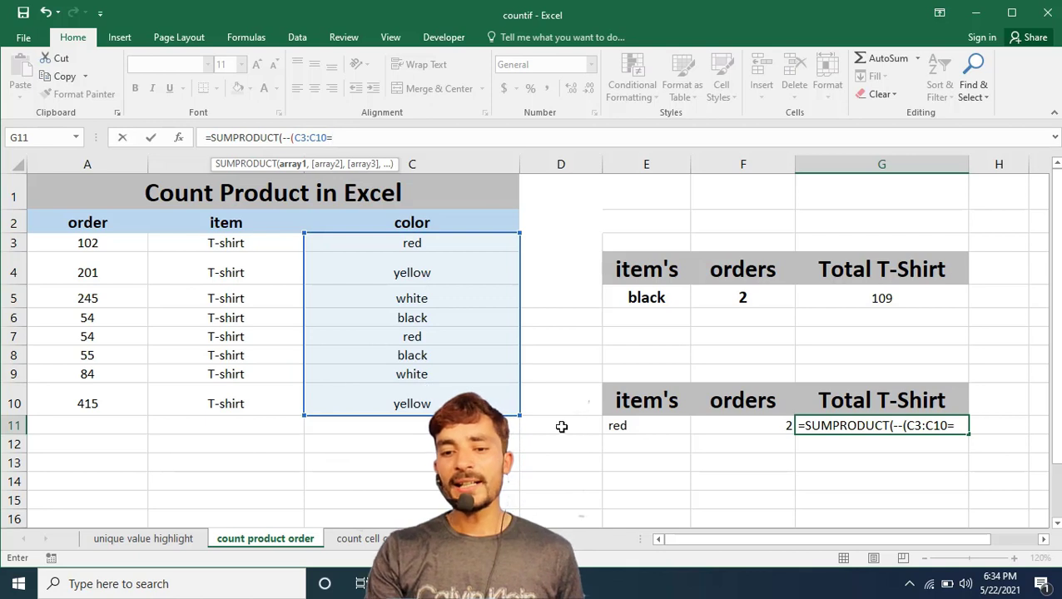
pyautogui.click(637, 426)
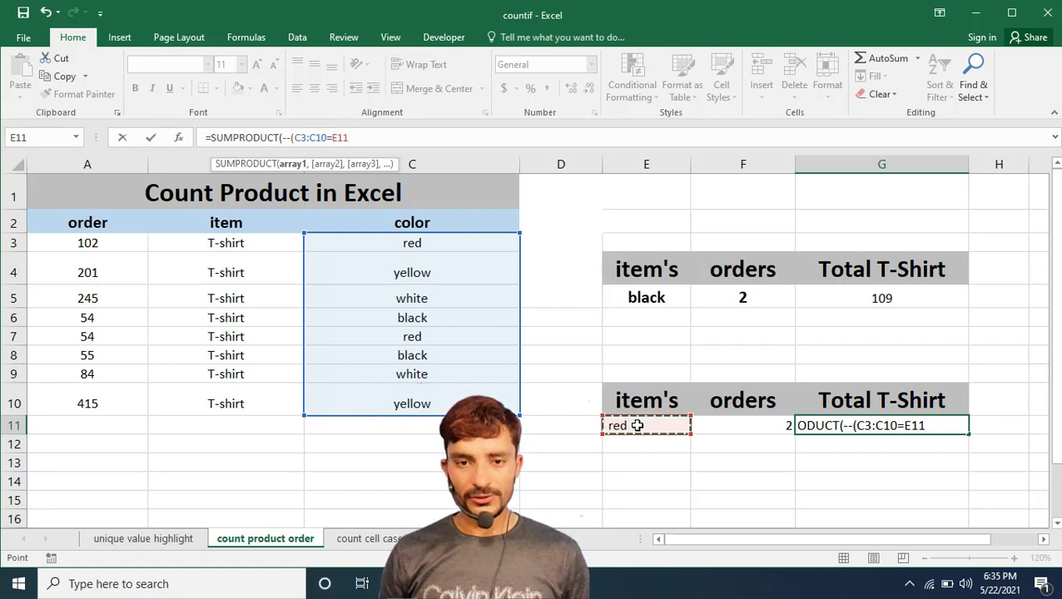
pyautogui.write(')')
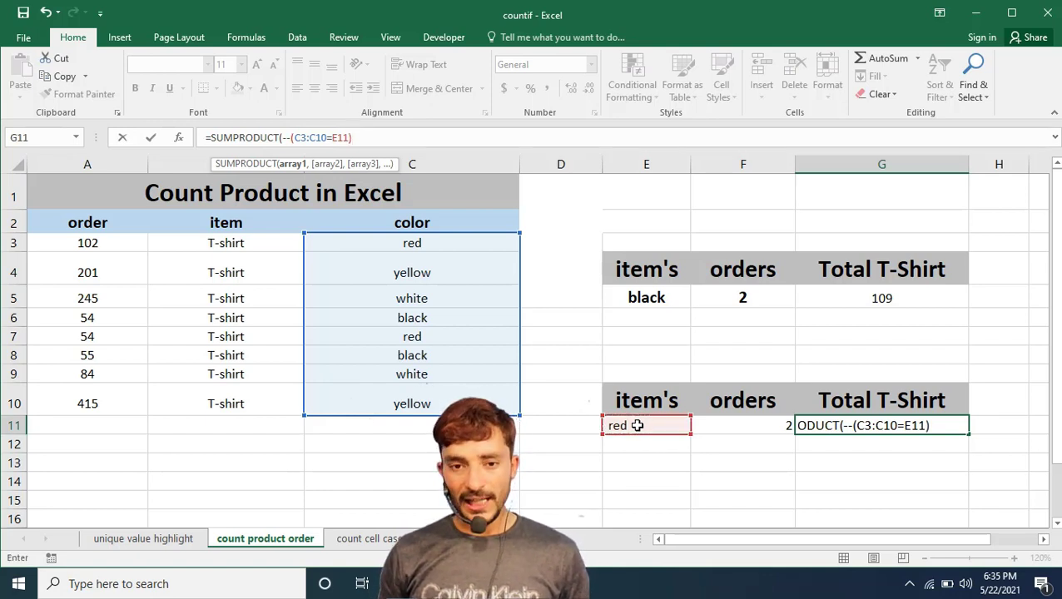
pyautogui.write(',')
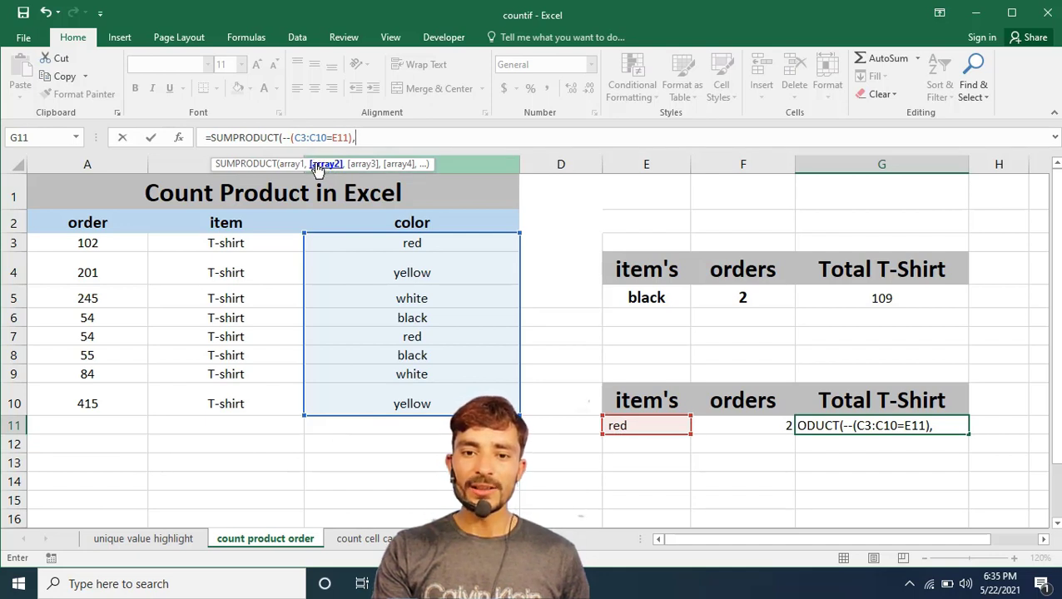
# Add A3:A10 as the values to total, completing =SUMPRODUCT(--(C3:C10=E11),A3:A10), which shows 0.
pyautogui.click(116, 242)
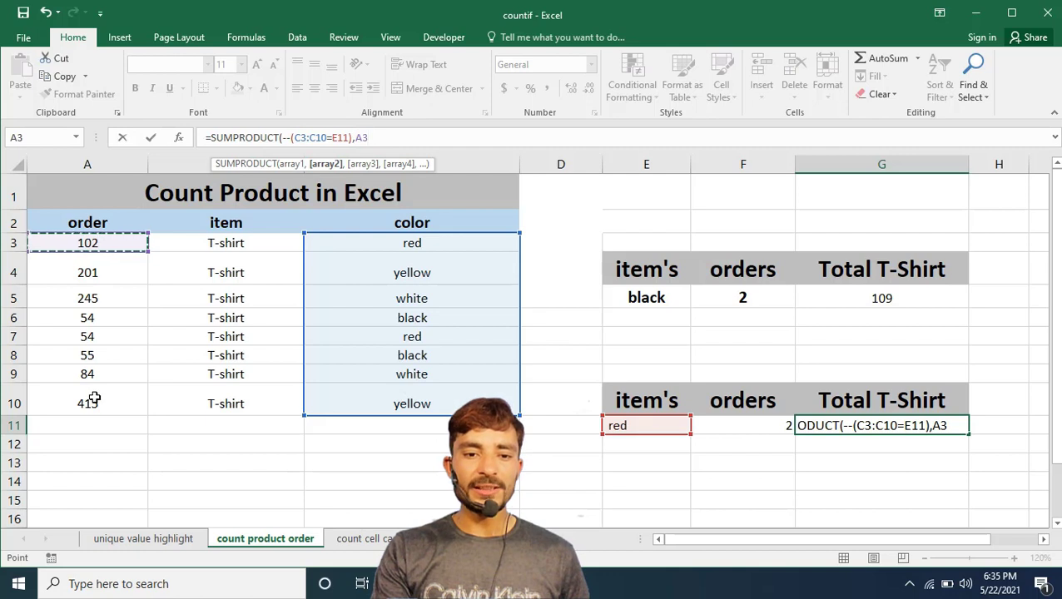
pyautogui.click(128, 285)
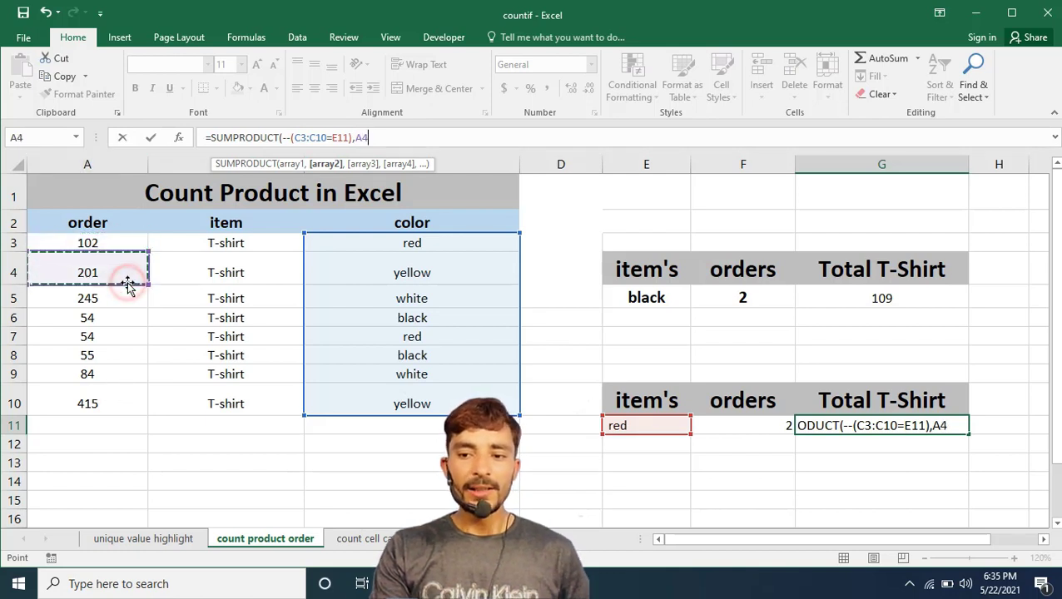
pyautogui.click(399, 136)
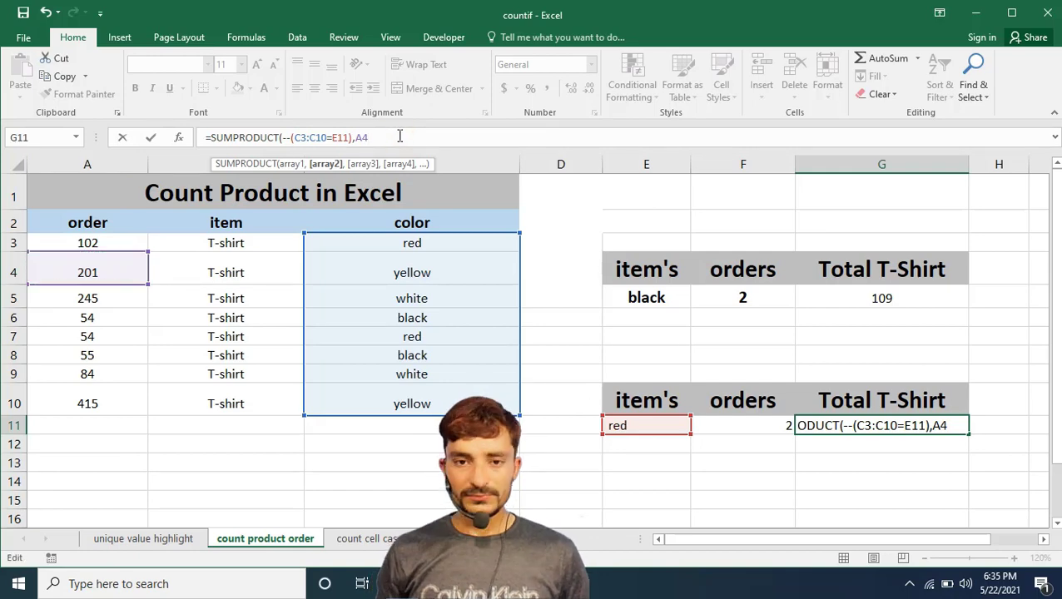
pyautogui.press('BackSpace')
pyautogui.press('BackSpace')
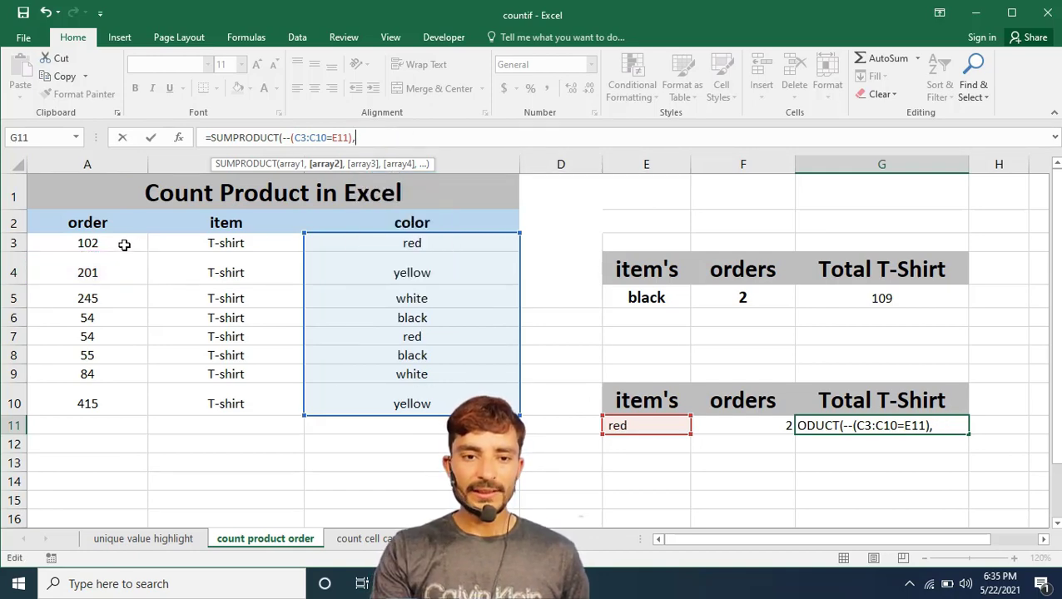
pyautogui.moveTo(124, 244); pyautogui.dragTo(113, 394)
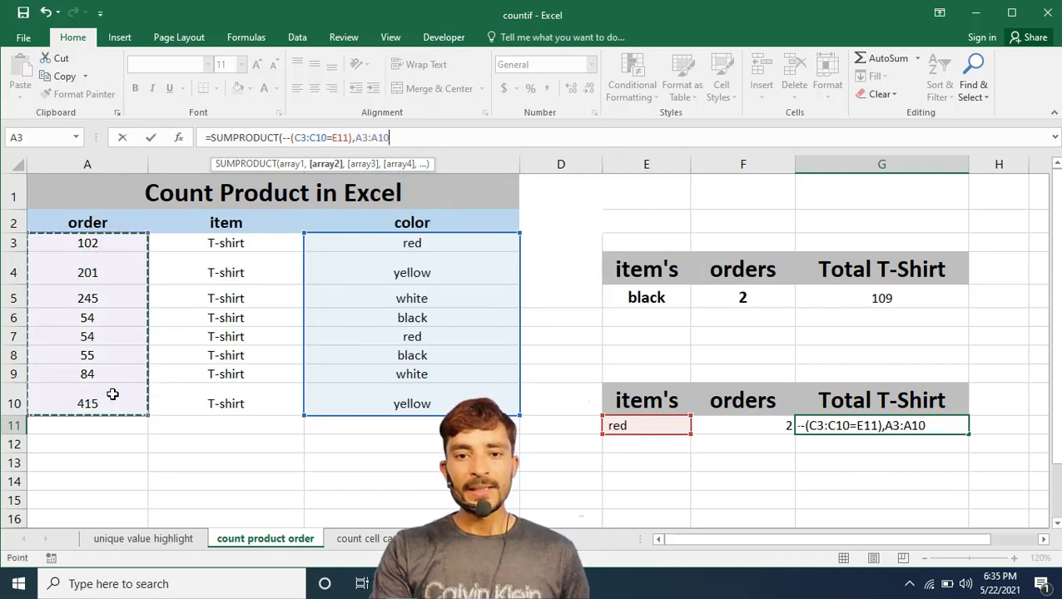
pyautogui.write(')')
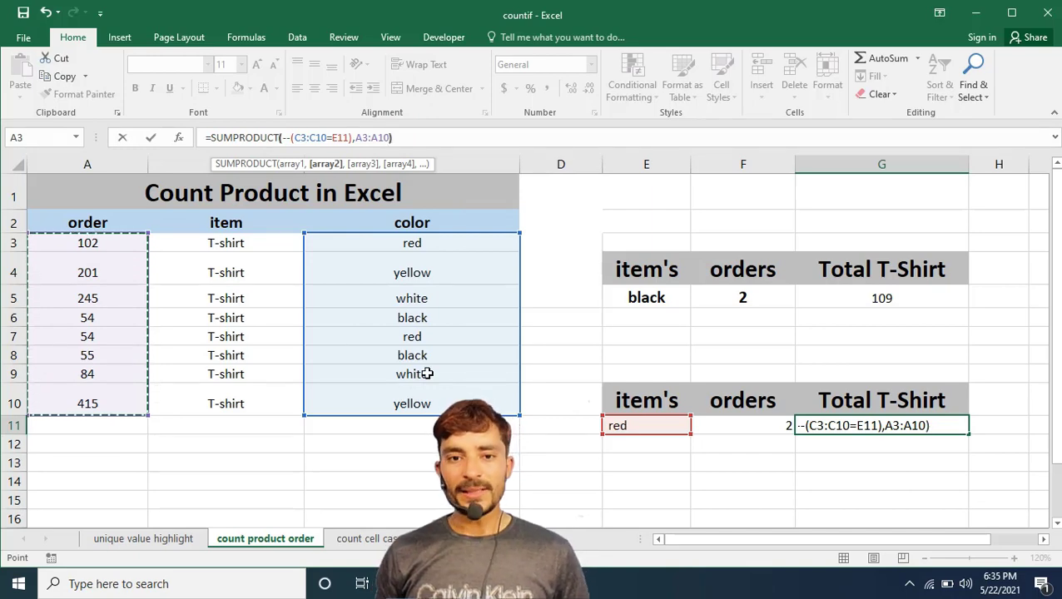
pyautogui.press('Return')
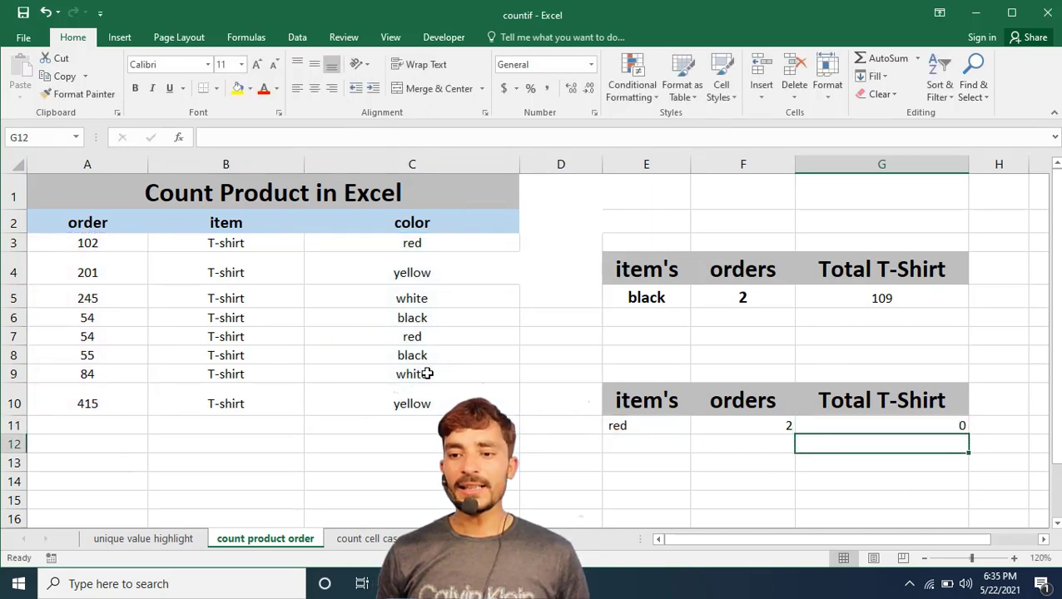
pyautogui.click(681, 424)
pyautogui.click(849, 429)
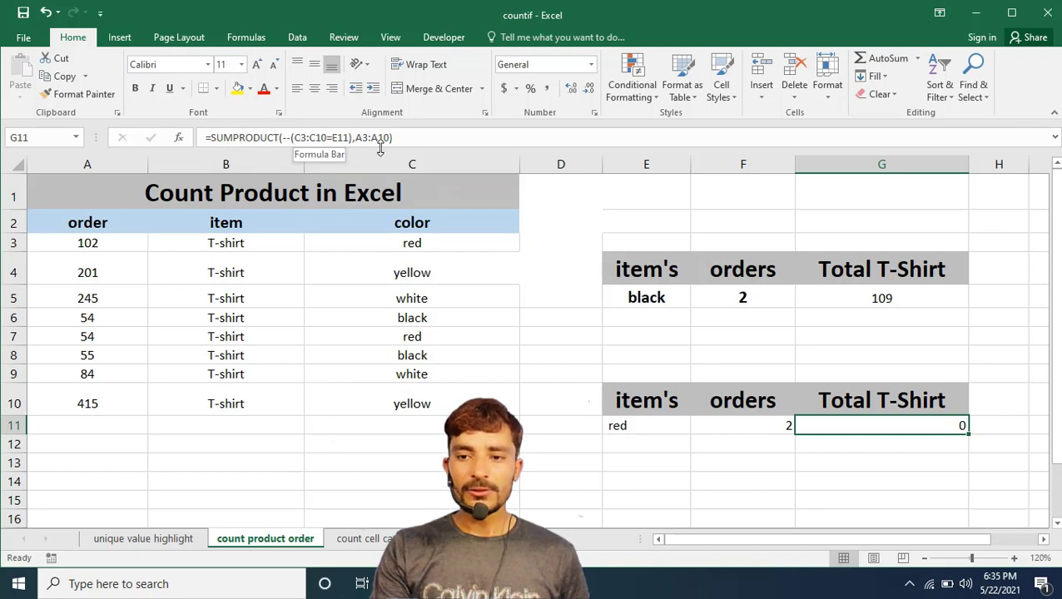
pyautogui.click(864, 289)
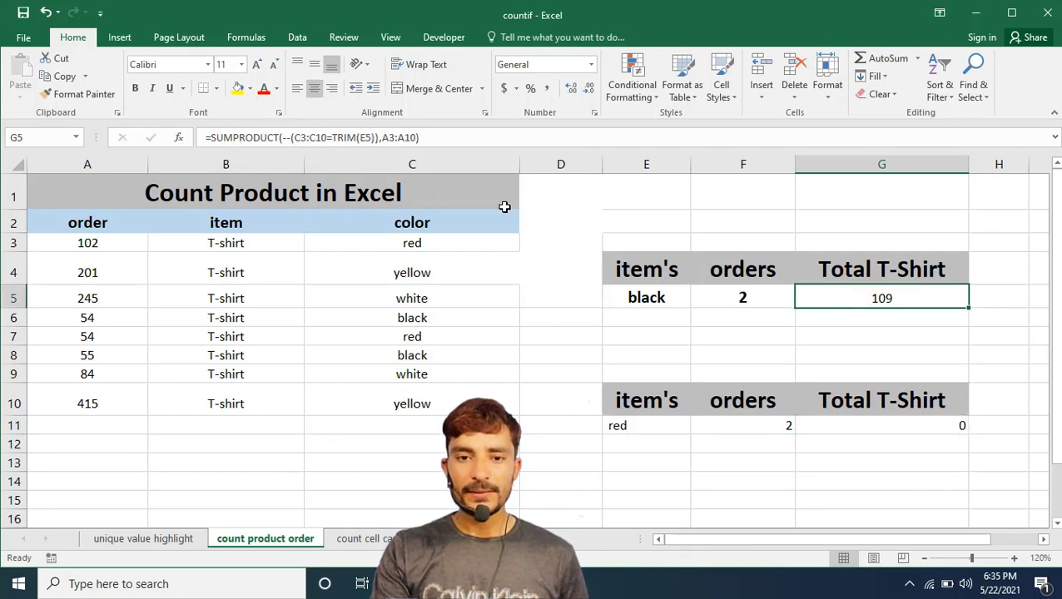
pyautogui.click(841, 422)
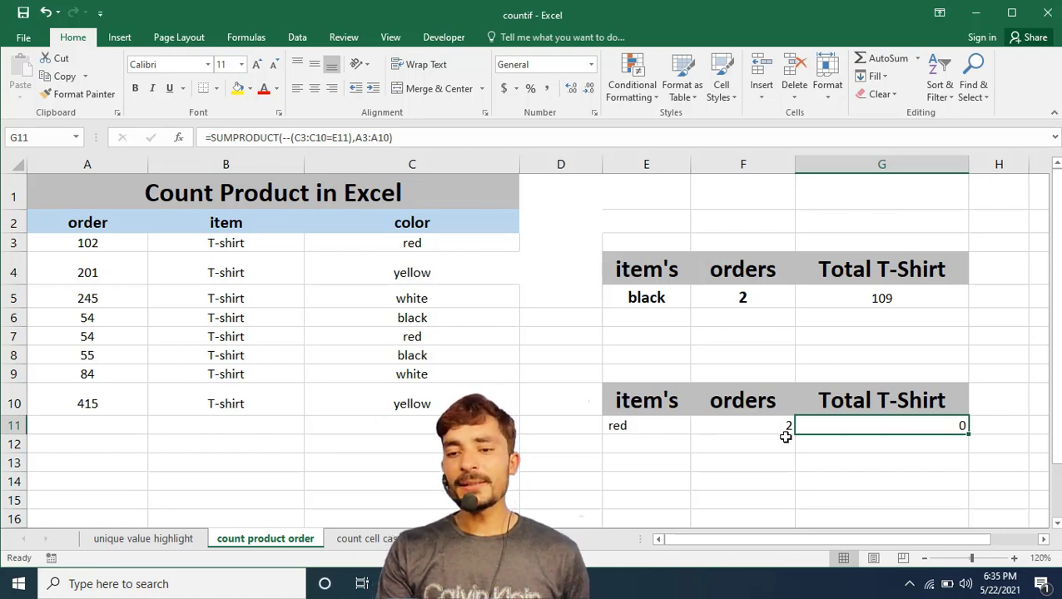
pyautogui.click(649, 430)
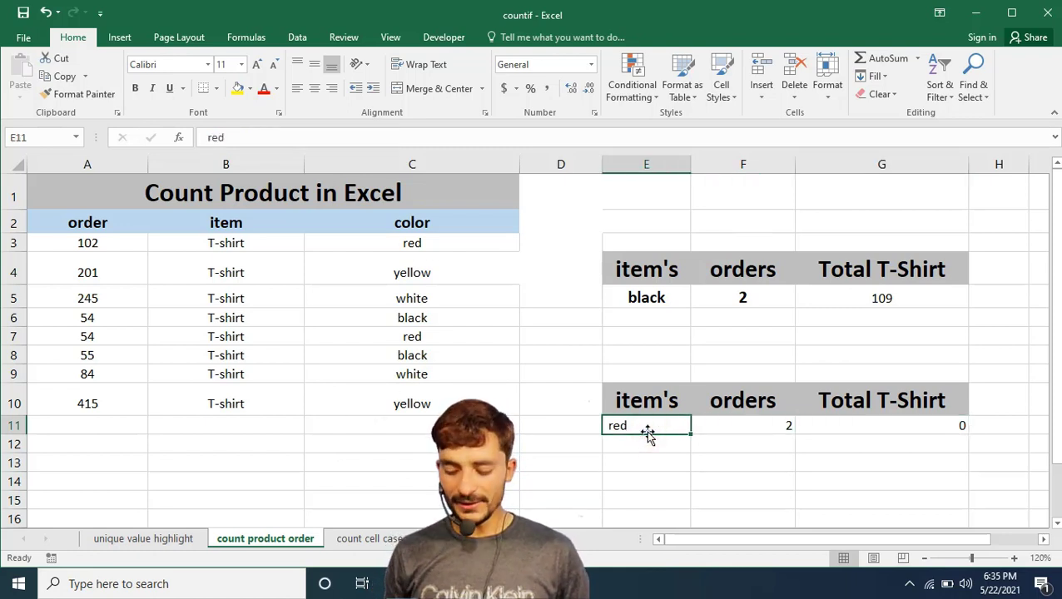
pyautogui.press('BackSpace')
pyautogui.write('red')
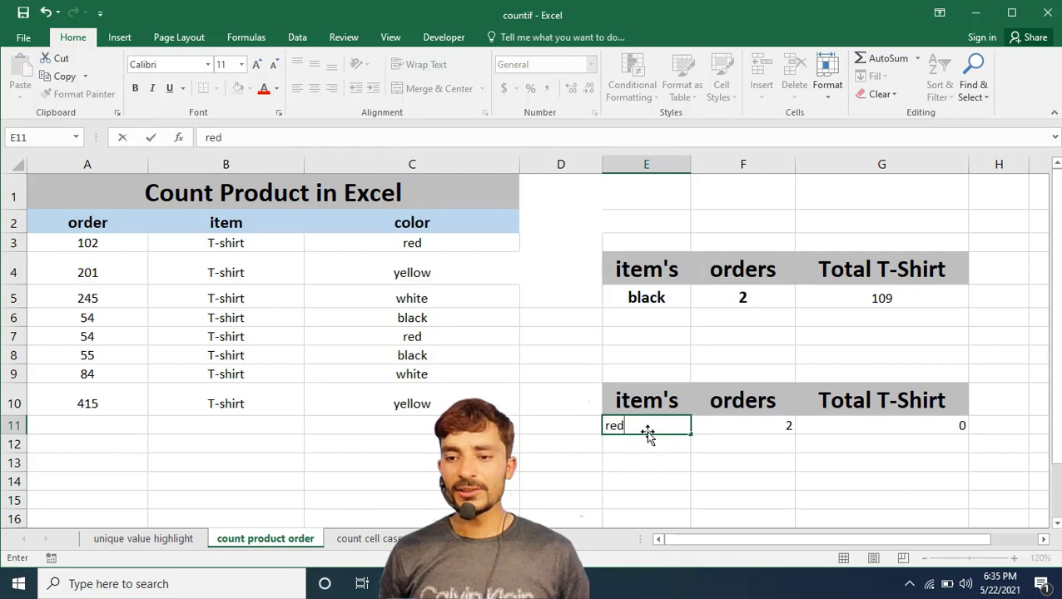
pyautogui.press('Return')
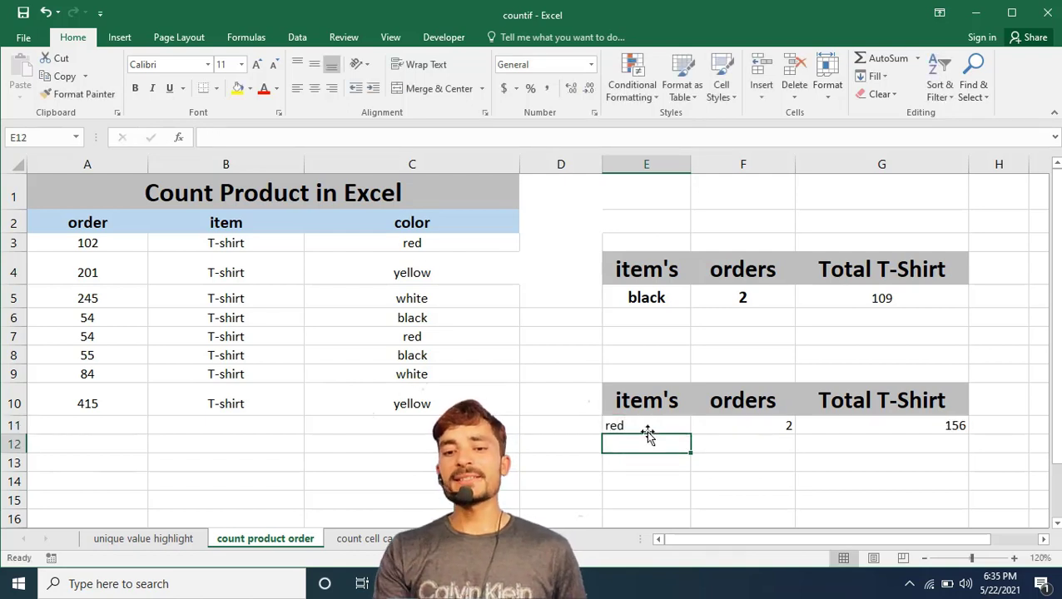
pyautogui.click(651, 423)
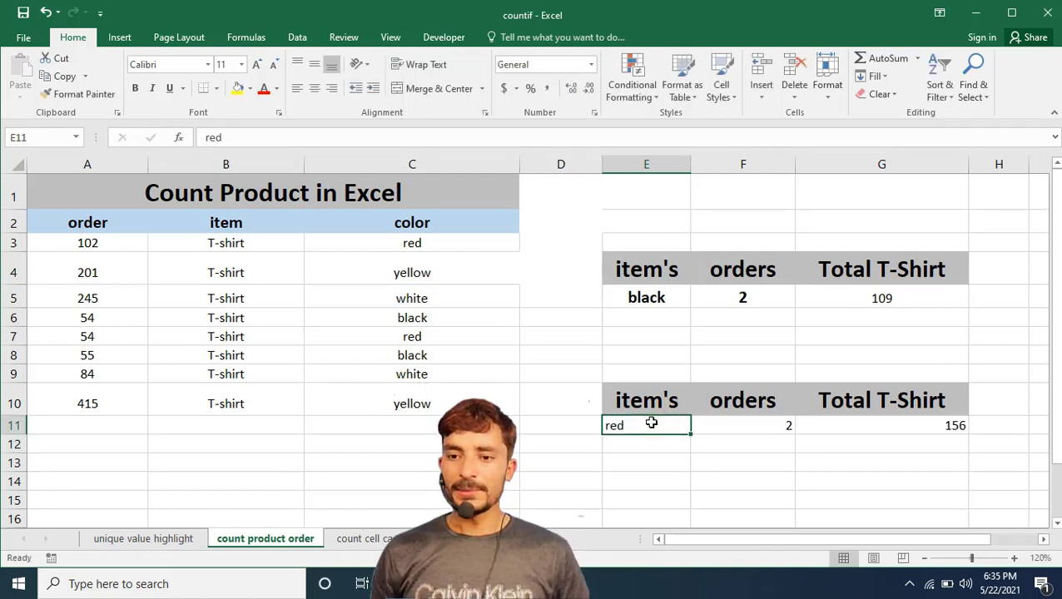
pyautogui.press('BackSpace')
pyautogui.write('bla')
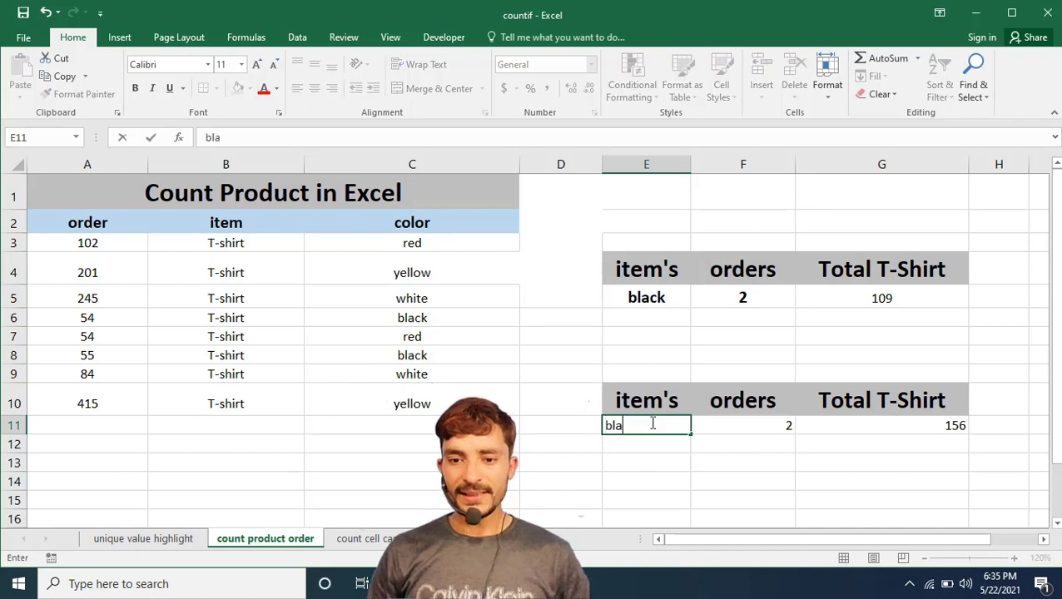
pyautogui.write('ck')
pyautogui.press('Return')
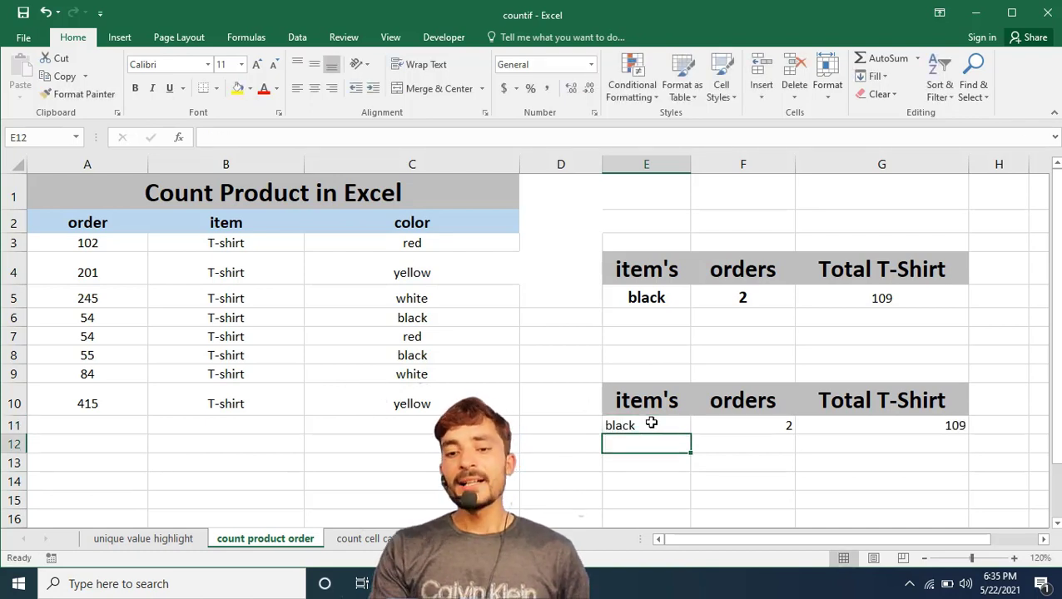
pyautogui.click(651, 423)
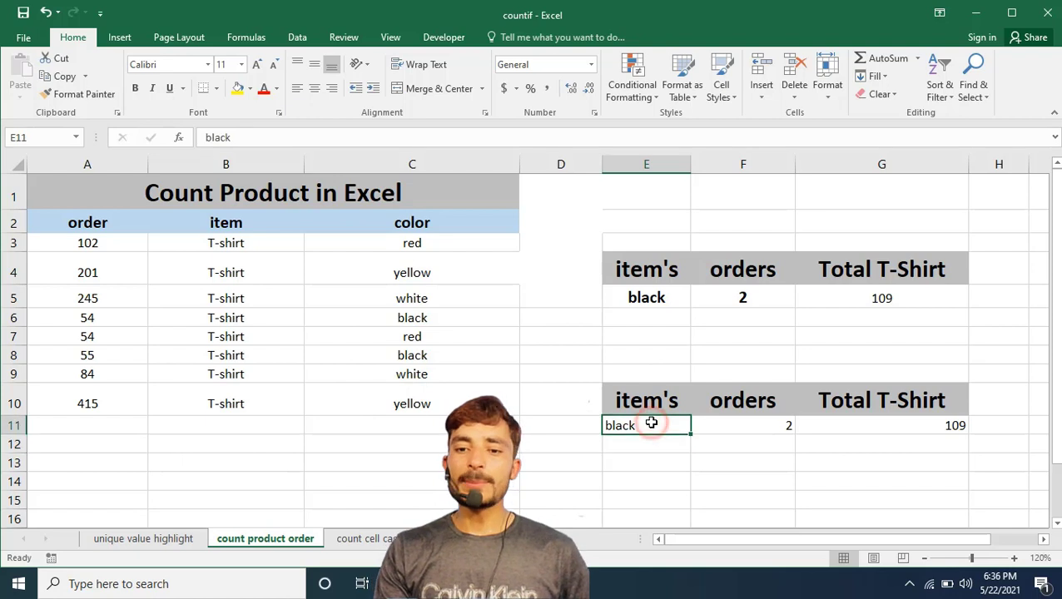
pyautogui.press('BackSpace')
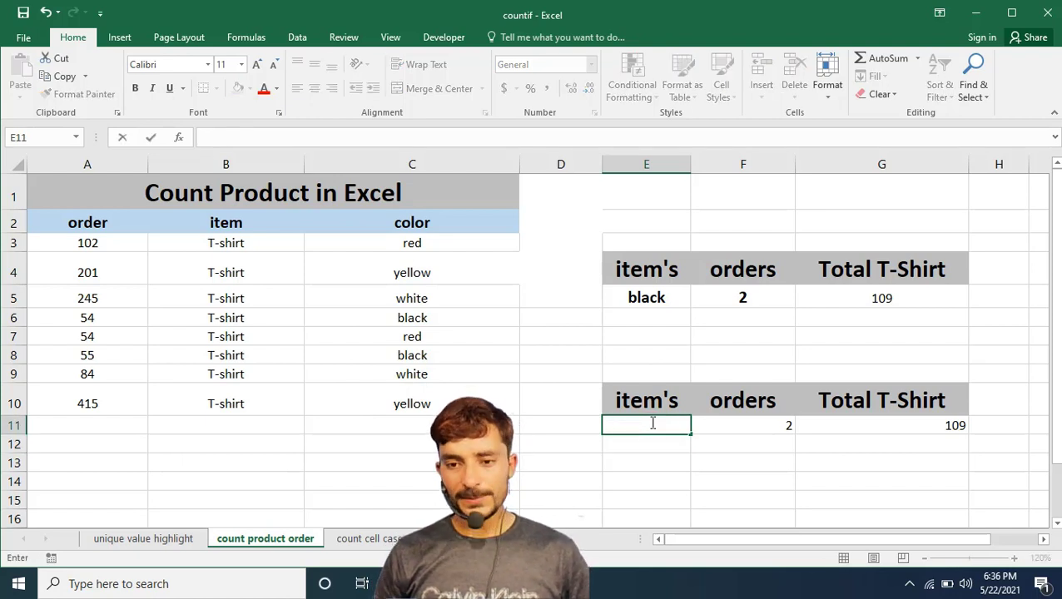
pyautogui.write('red')
pyautogui.press('Return')
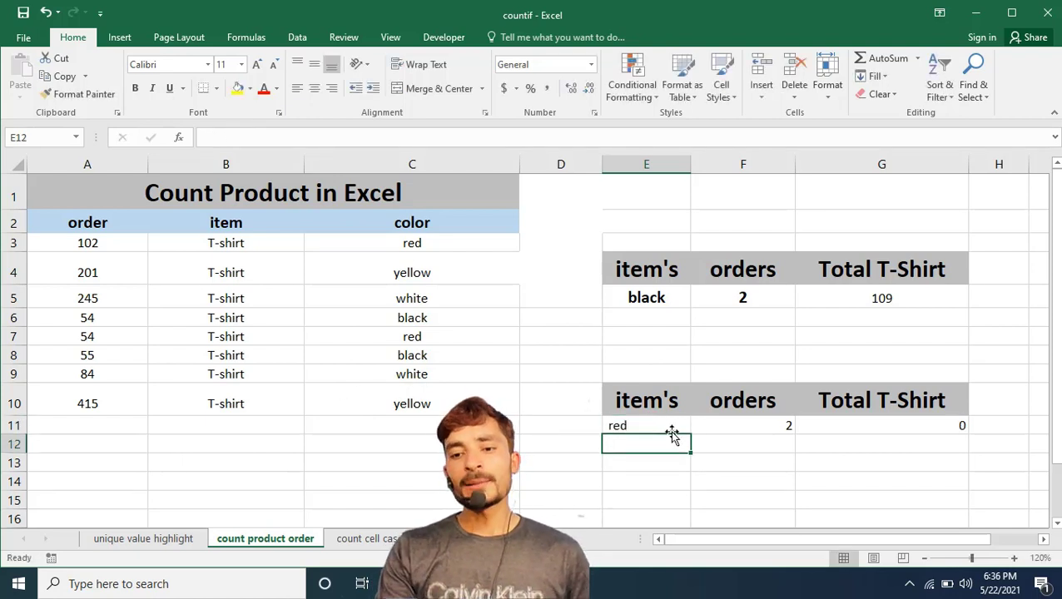
pyautogui.click(865, 433)
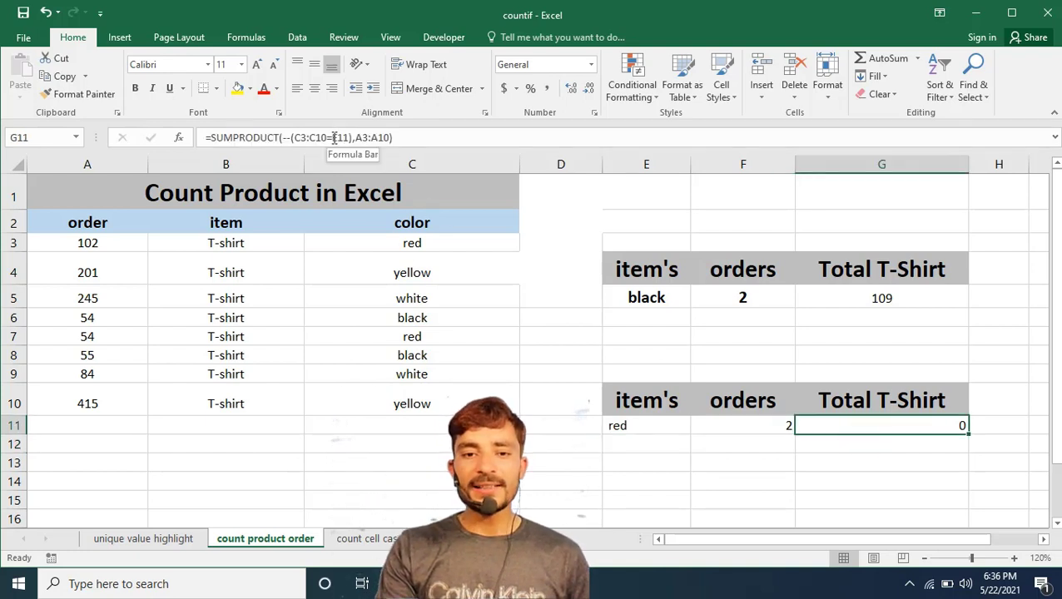
pyautogui.moveTo(333, 137); pyautogui.dragTo(349, 138)
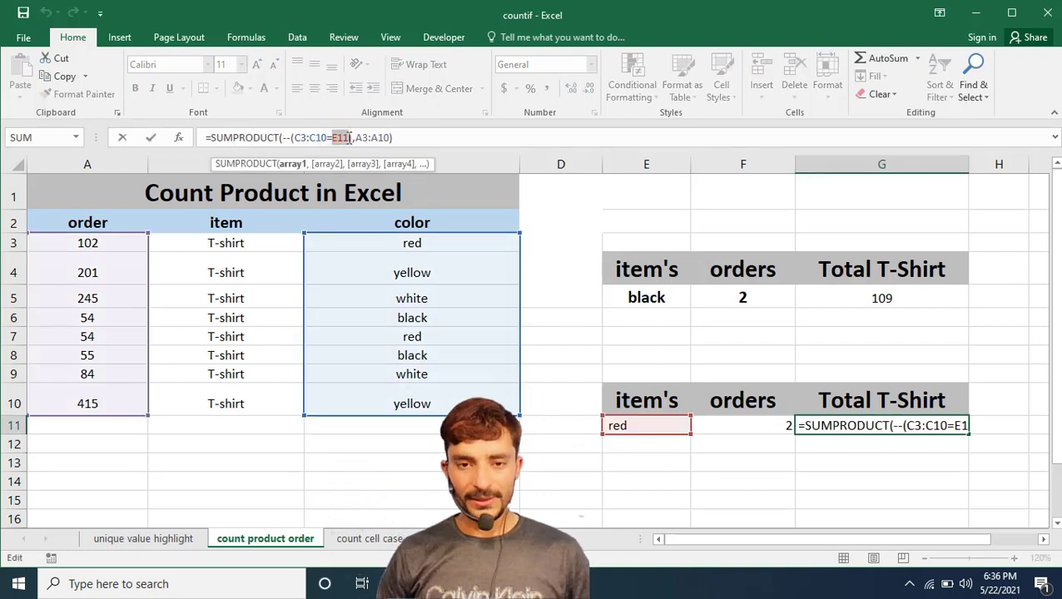
# Change G11's criterion to TRIM(E11) so the red total shows 156.
pyautogui.write('tr')
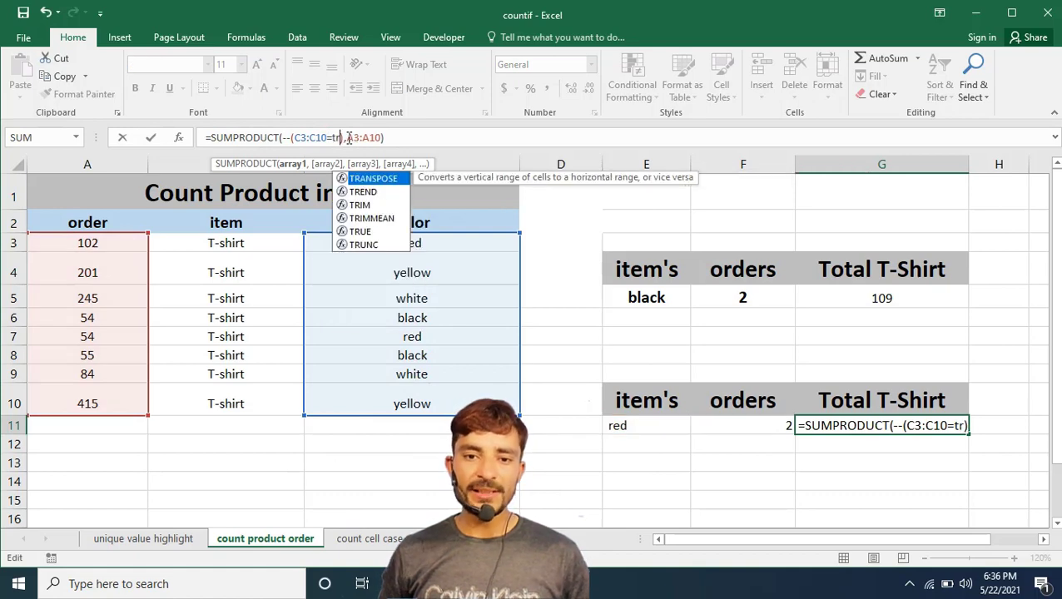
pyautogui.press('Down')
pyautogui.press('Down')
pyautogui.press('Tab')
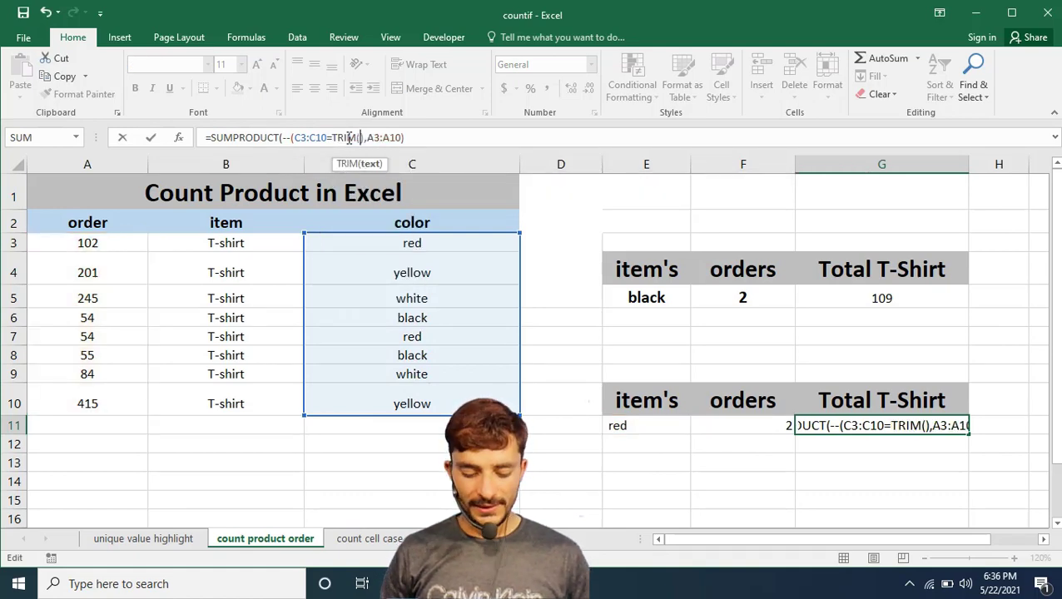
pyautogui.write('e1')
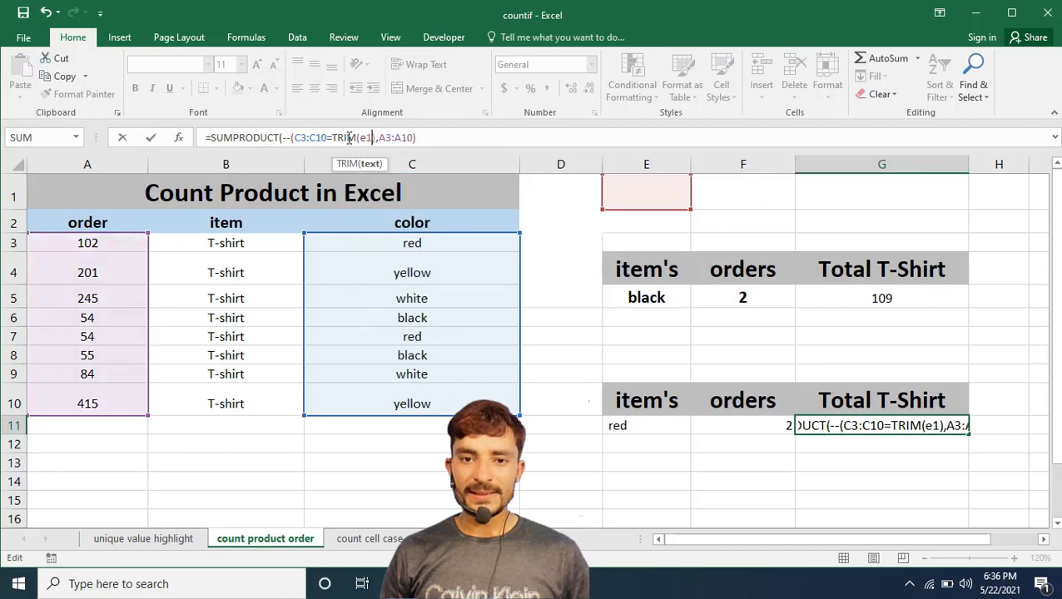
pyautogui.write('1)')
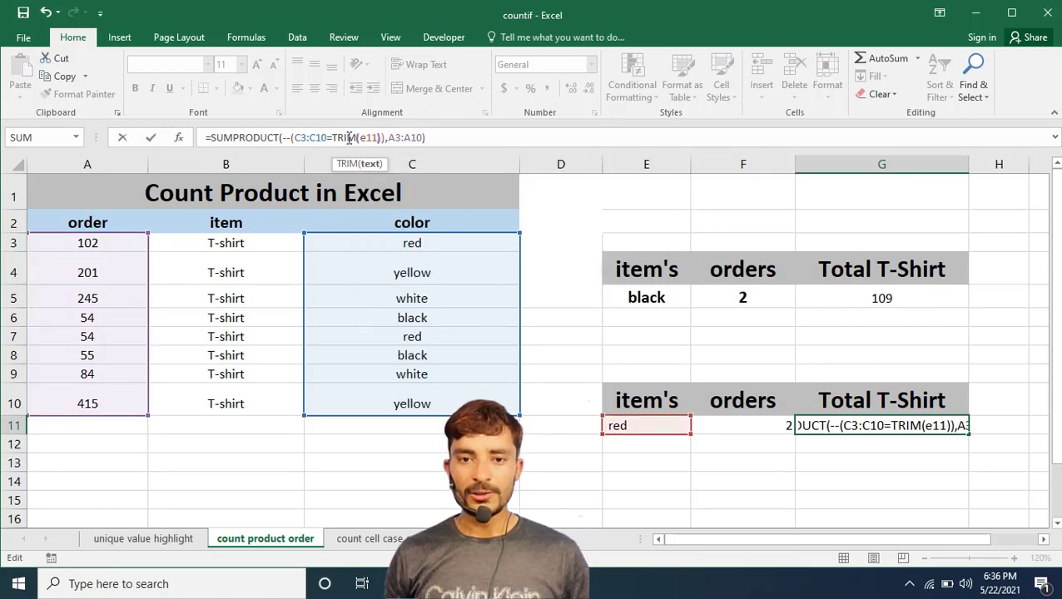
pyautogui.press('Return')
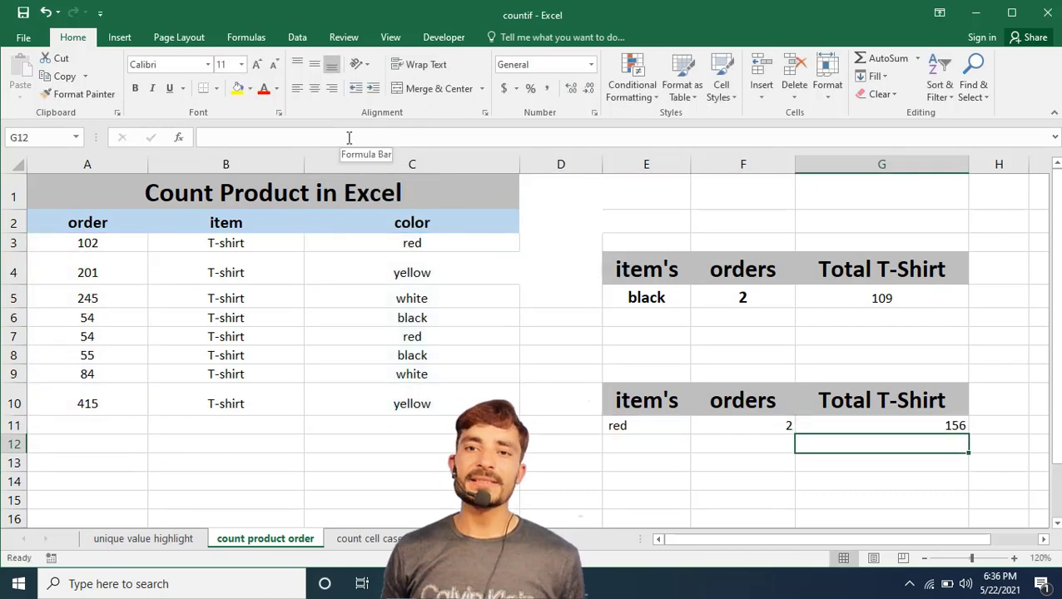